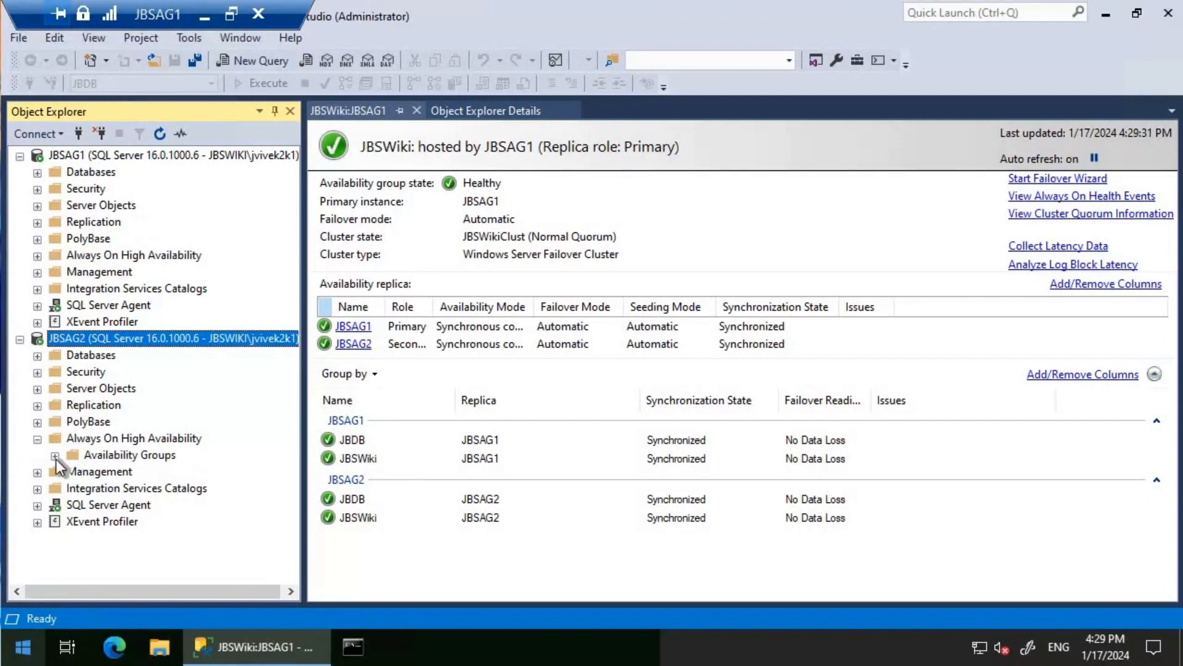
- Try to fail over the JBSWiki availability group to replica JBSAG2 with the Failover wizard, accepting the defaults
left_click(55, 458)
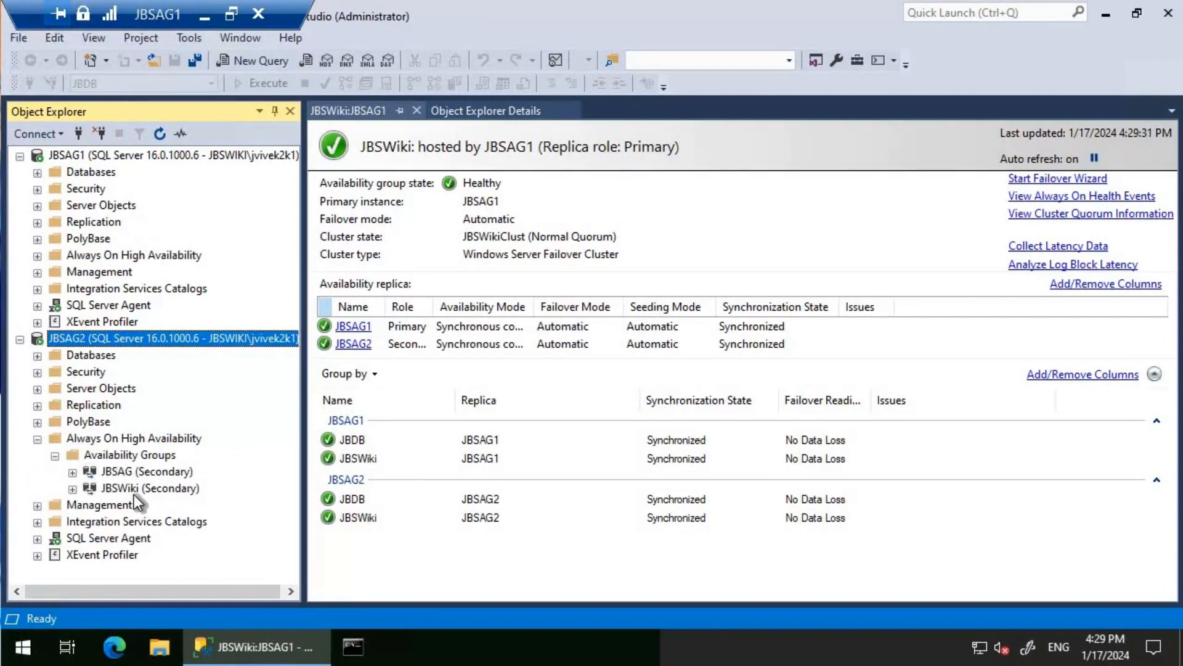
right_click(134, 487)
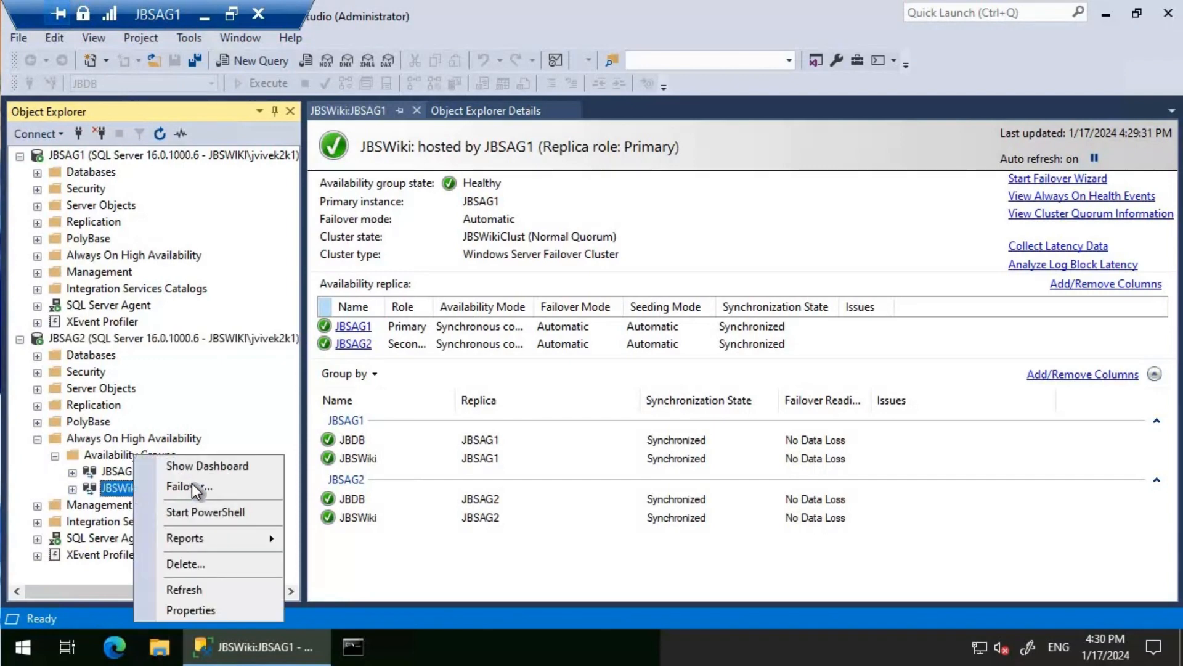
left_click(191, 485)
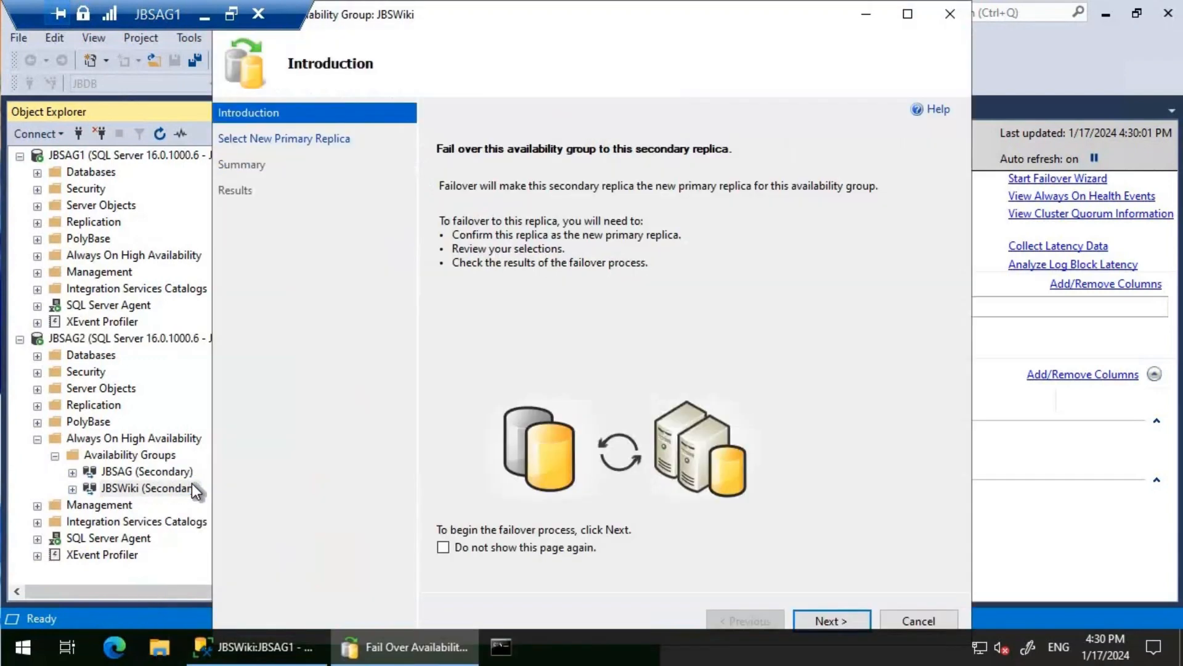
left_click(840, 618)
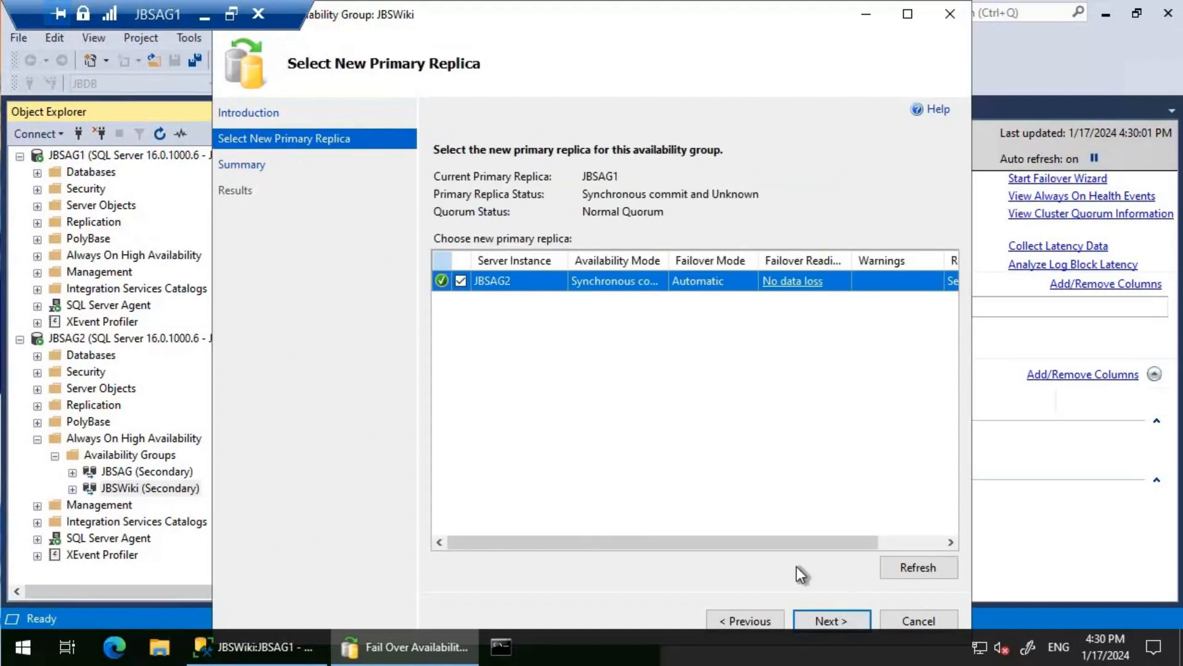
left_click(835, 623)
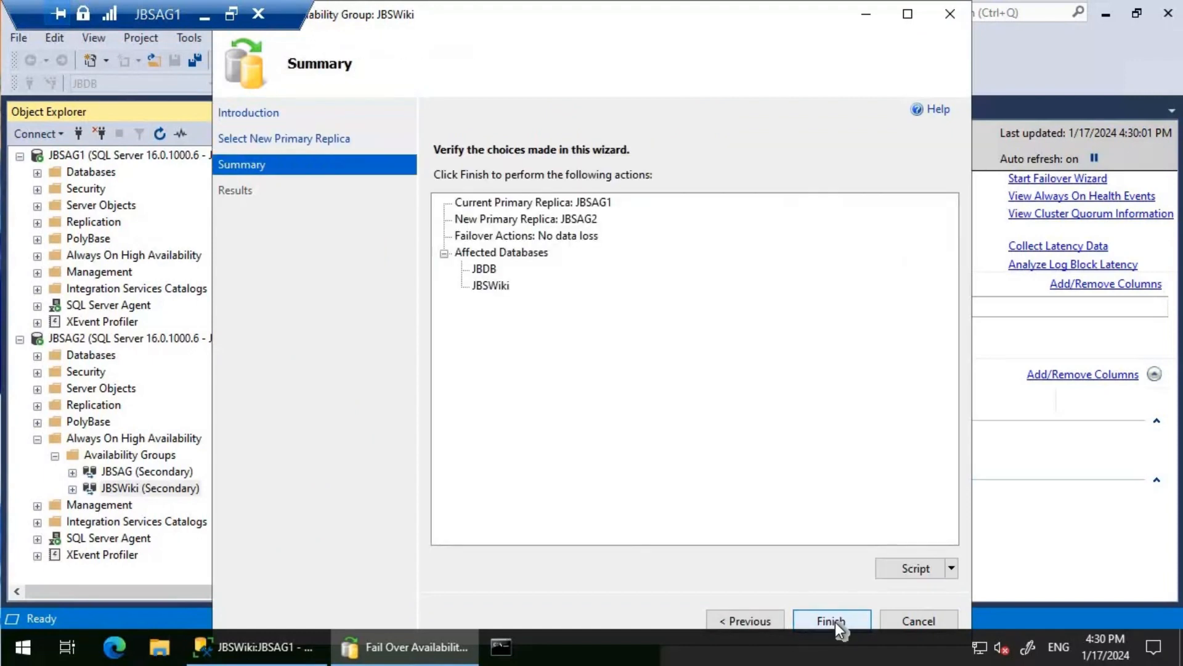
left_click(843, 615)
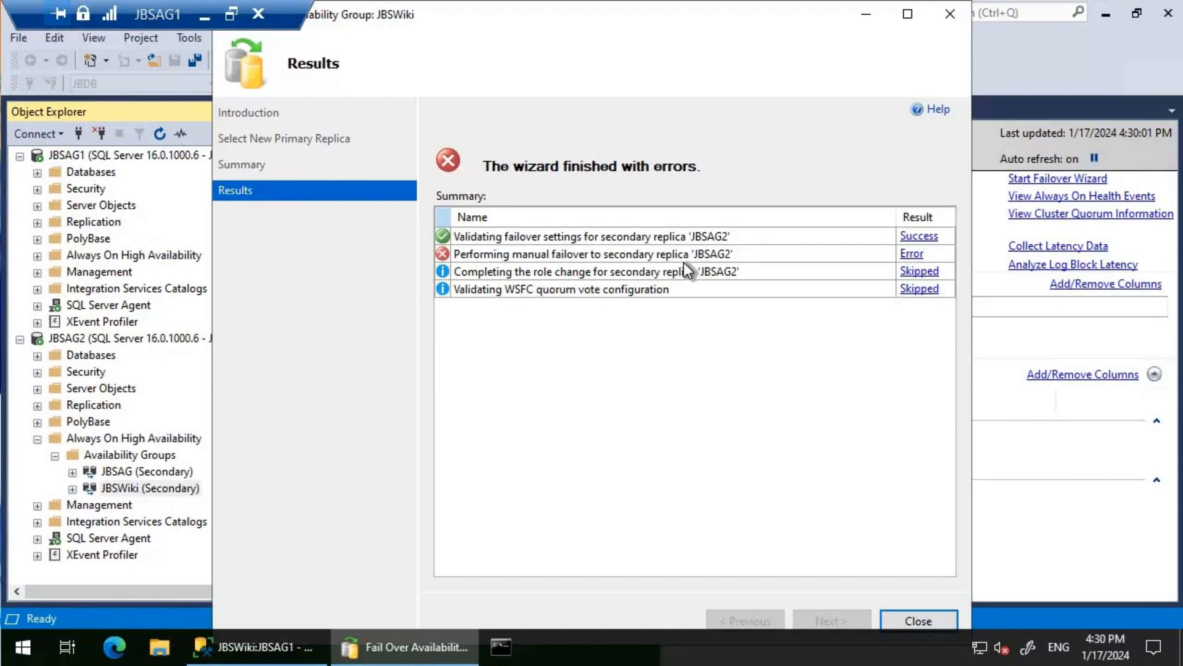
- Open the error details of the failed manual failover step and dismiss the message
left_click(913, 255)
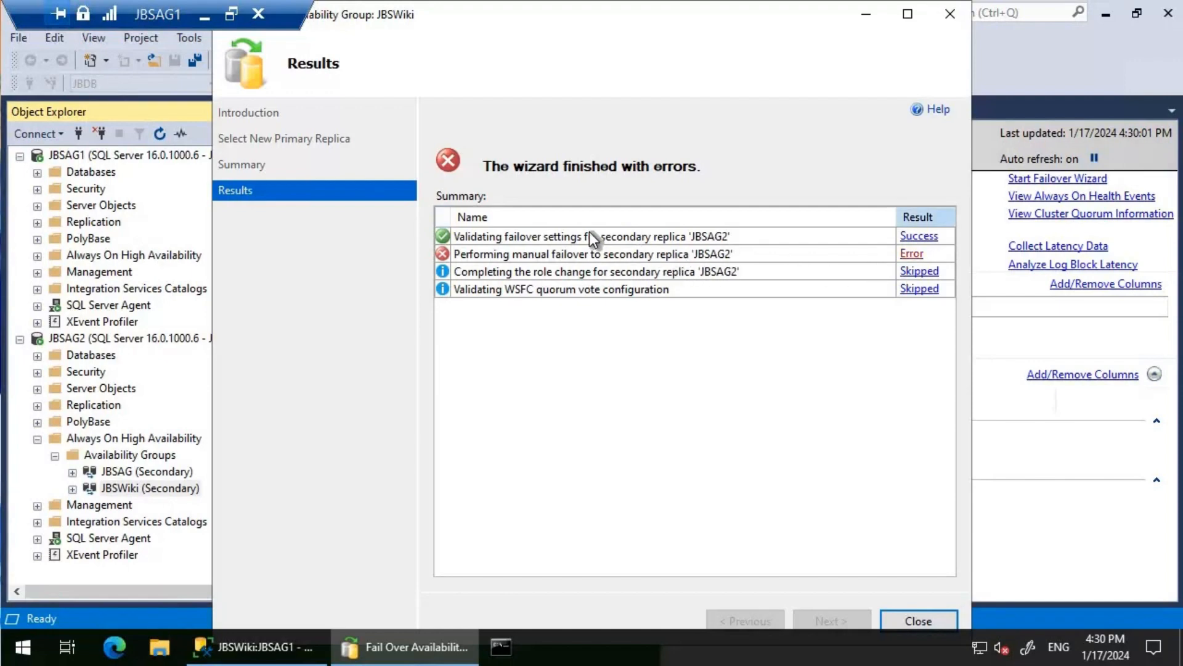
left_click_drag(569, 205, 629, 342)
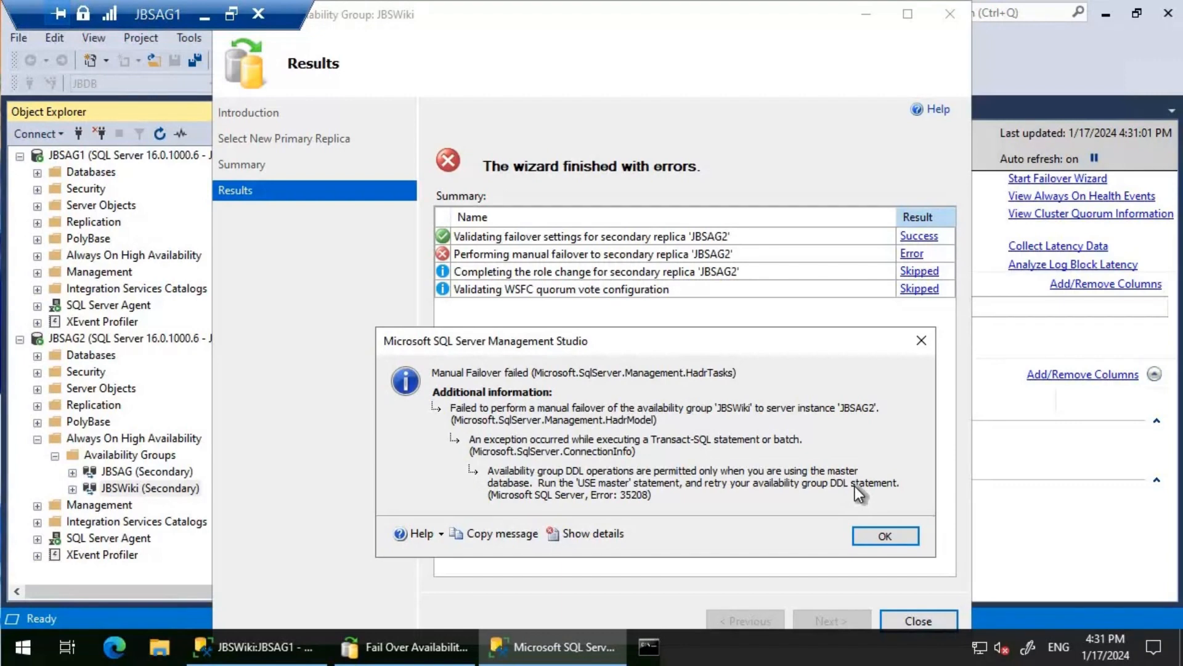
left_click(874, 532)
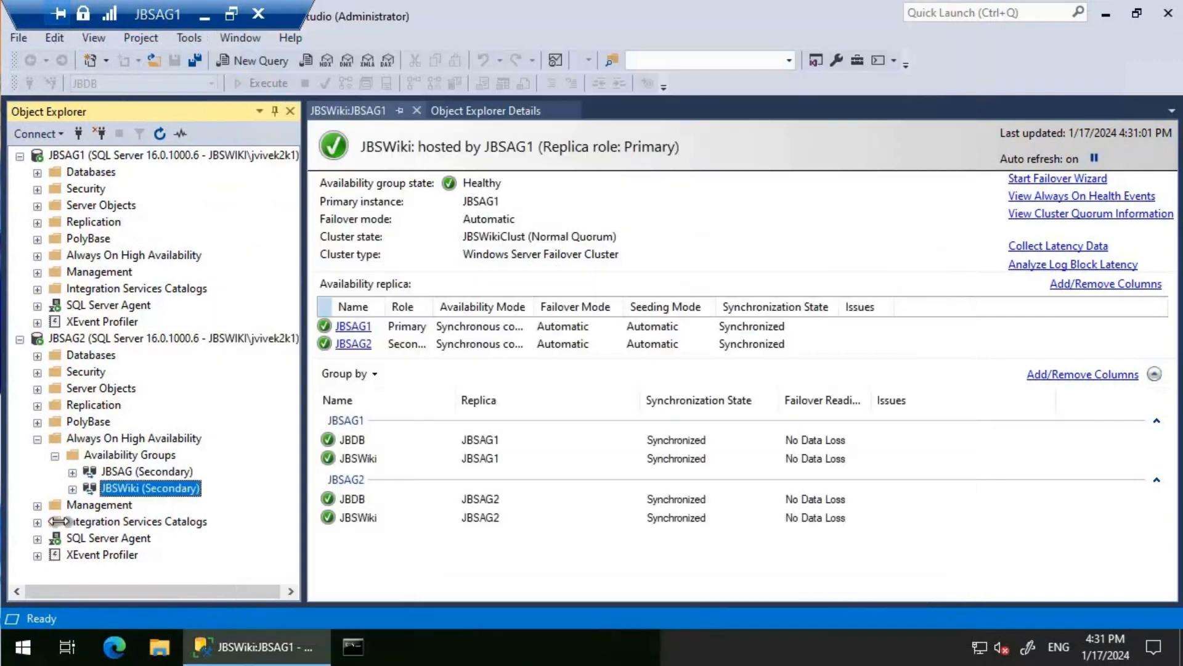
- Rerun the JBSWiki Failover wizard to script the failover to a new query editor window, then cancel the wizard
right_click(158, 494)
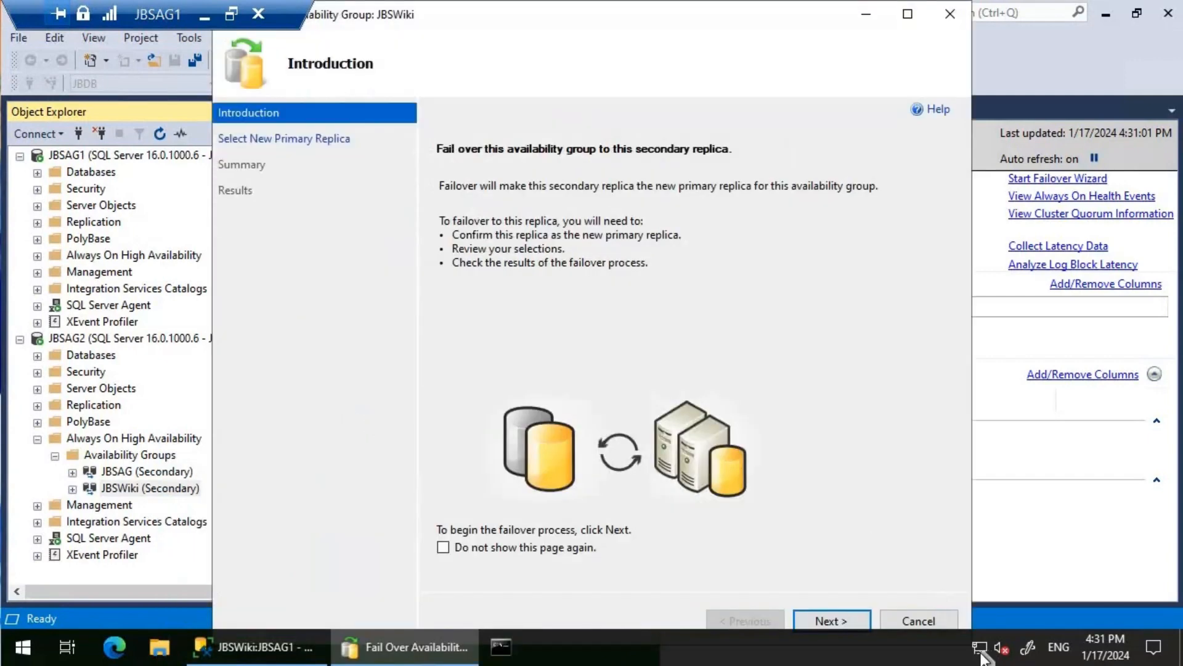
left_click(838, 618)
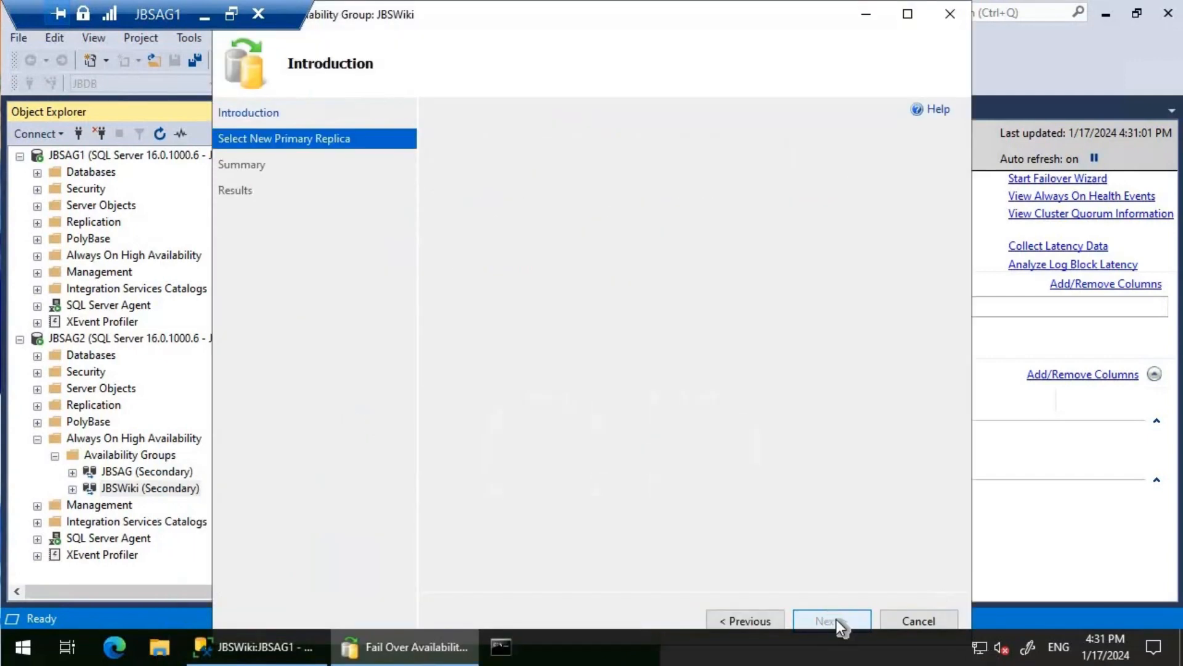
left_click(837, 619)
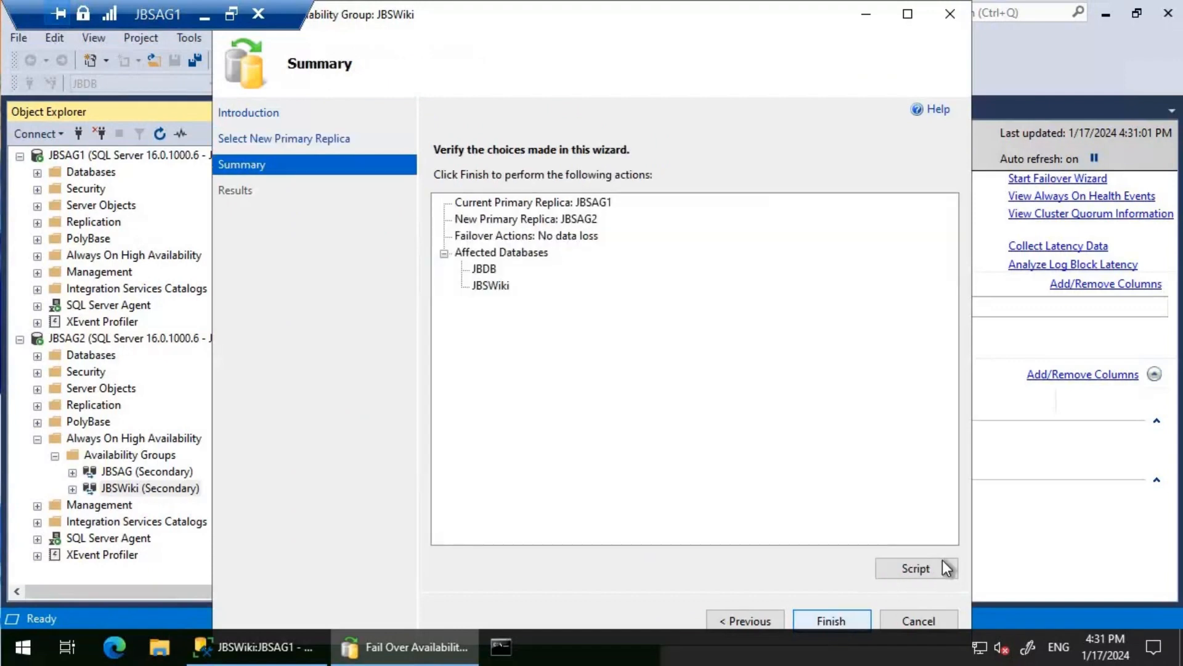
left_click(951, 568)
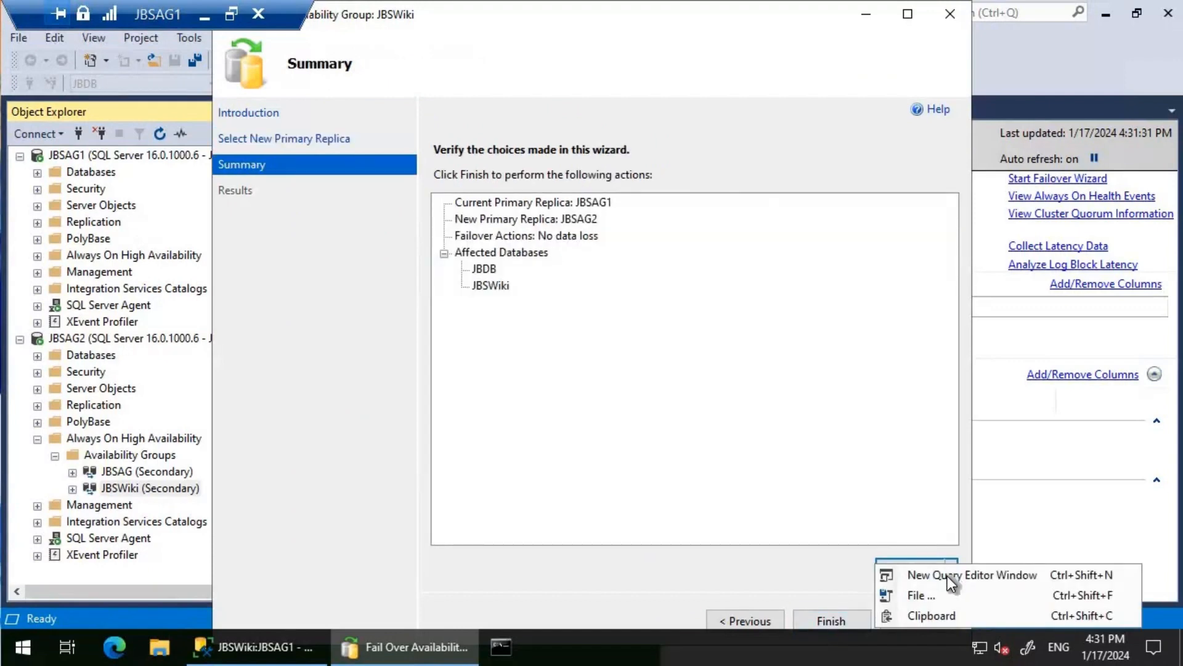
left_click(911, 573)
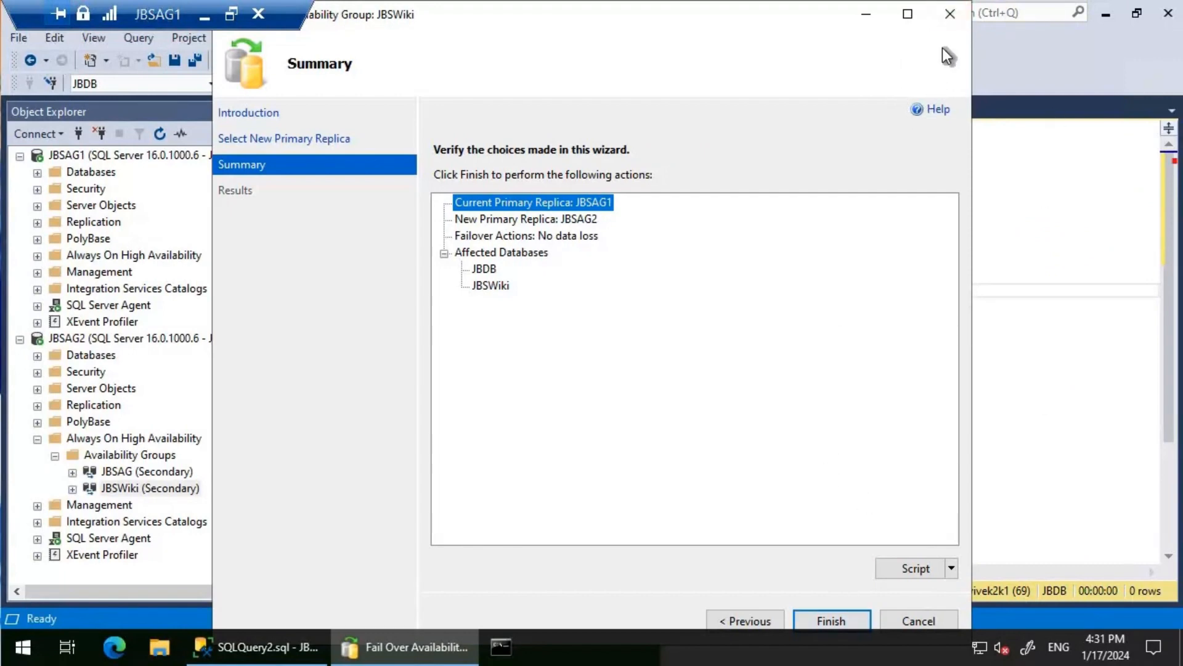
left_click(953, 15)
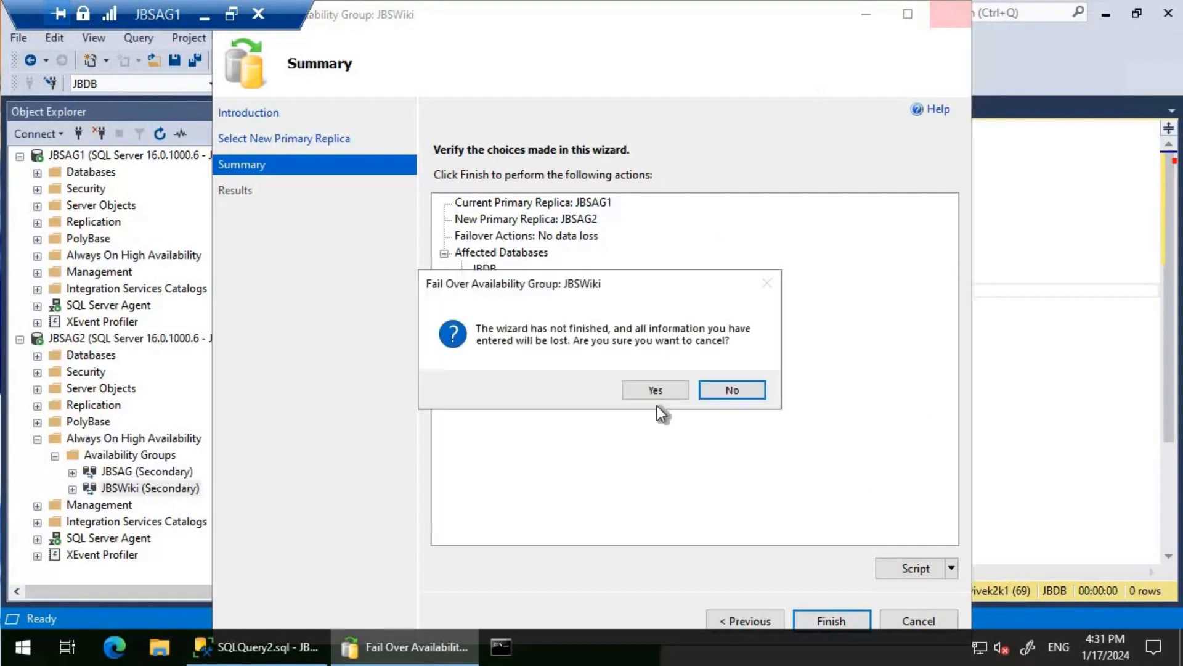
left_click(638, 387)
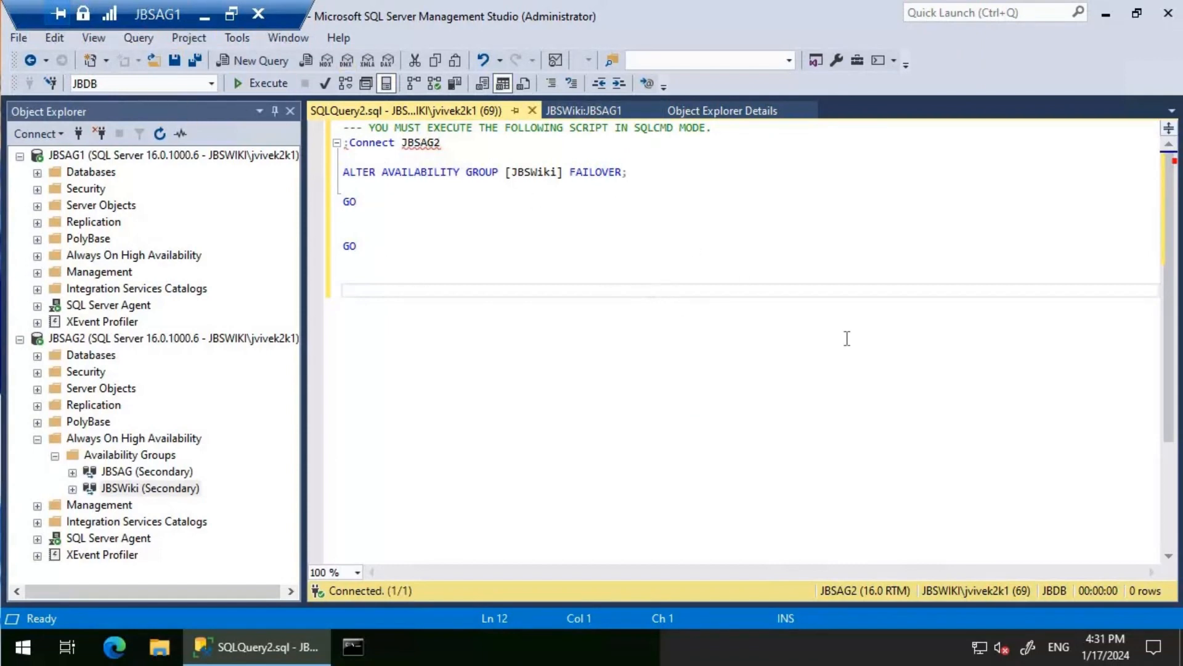
- Delete the second GO from the failover script and turn on SQLCMD Mode
left_click(358, 225, "shift")
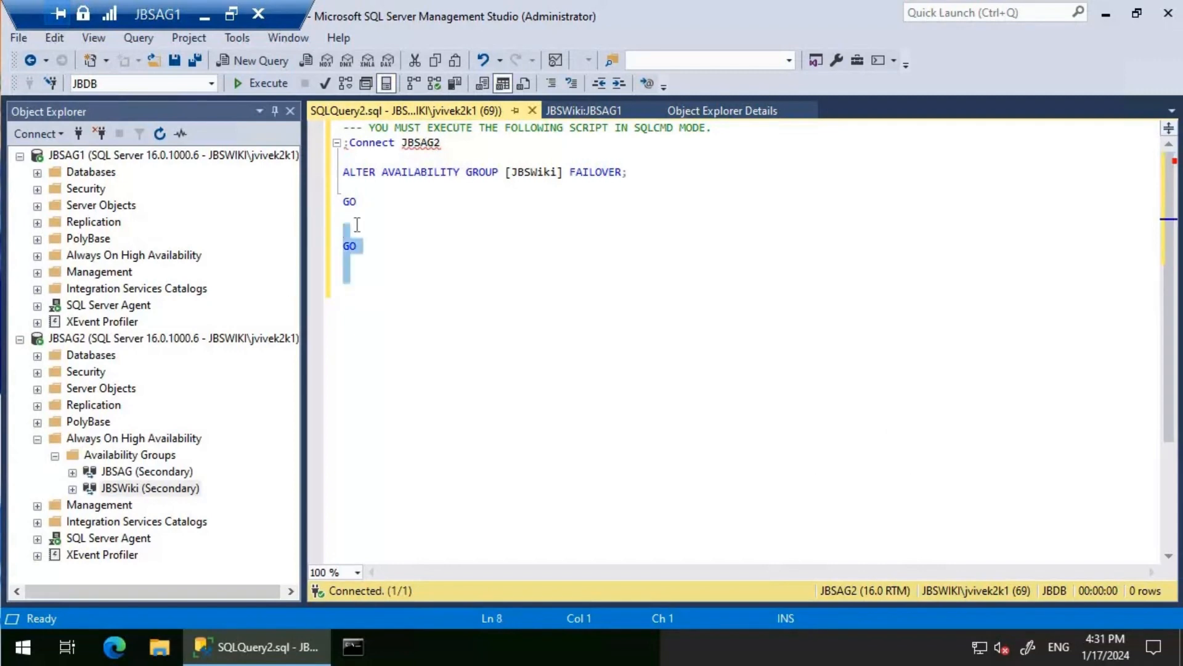
key("Delete")
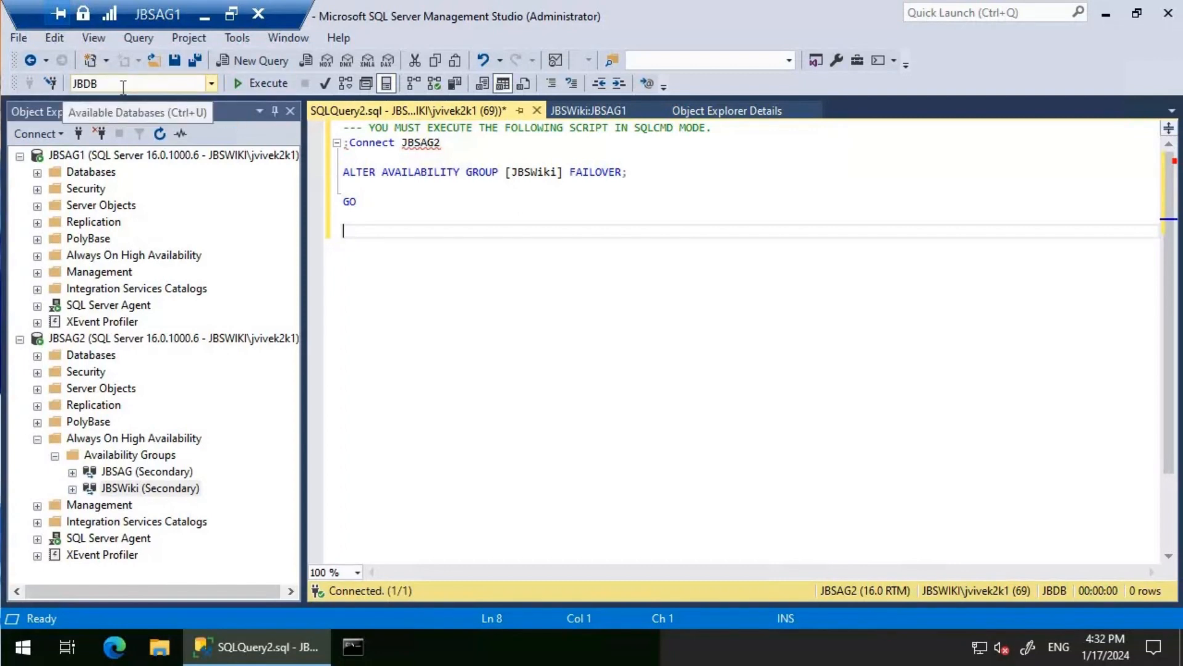
left_click(144, 41)
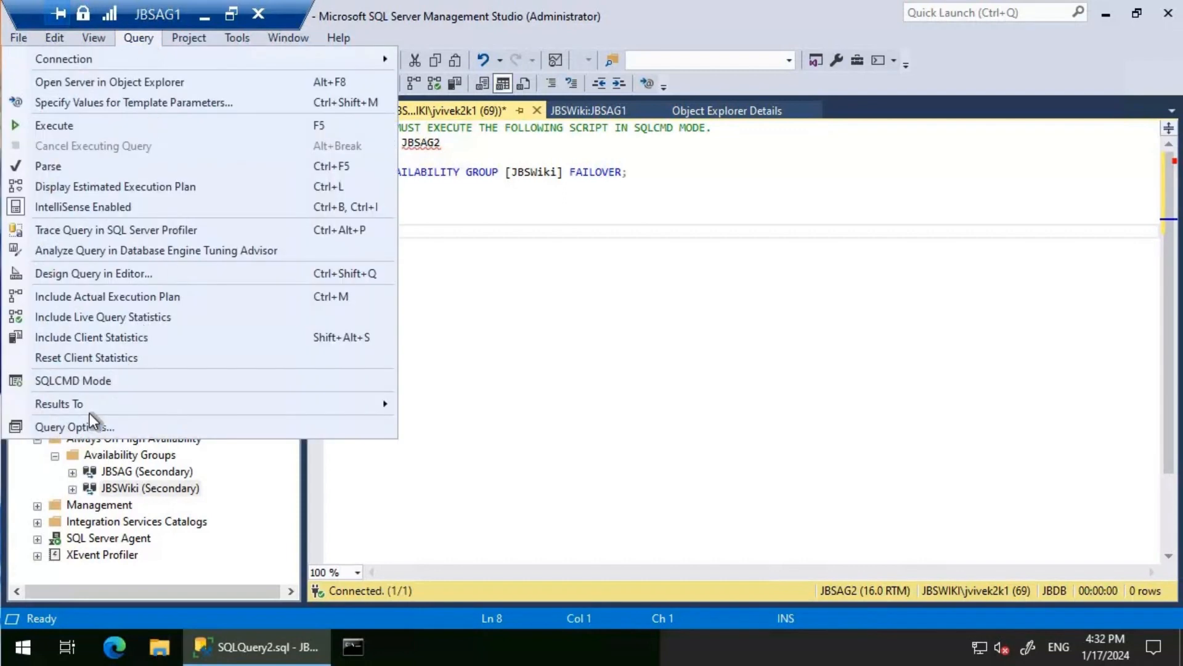
left_click(79, 378)
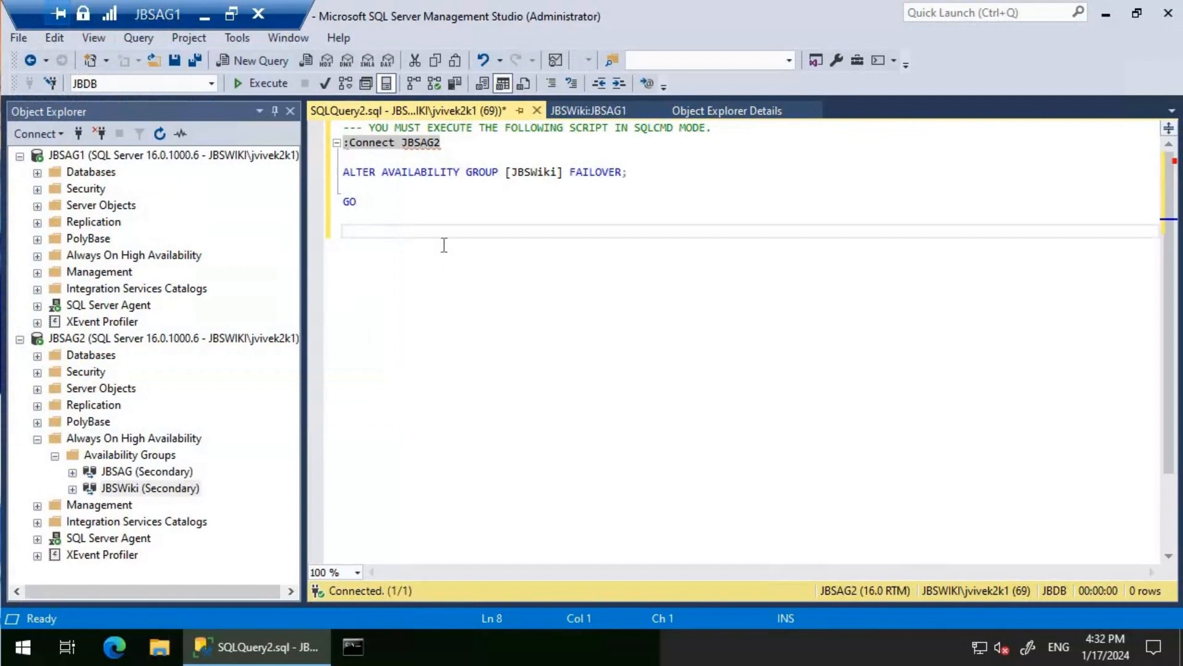
- Execute the failover script and refresh the Availability Groups node on JBSAG2
left_click(266, 82)
key("F5")
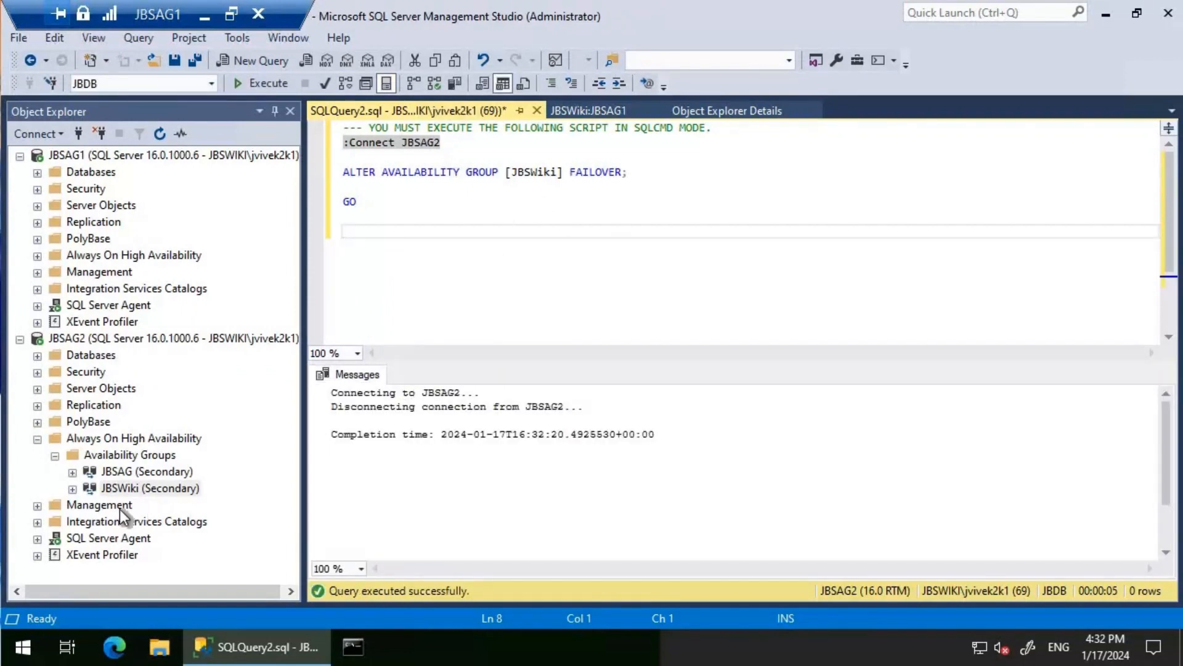
right_click(107, 458)
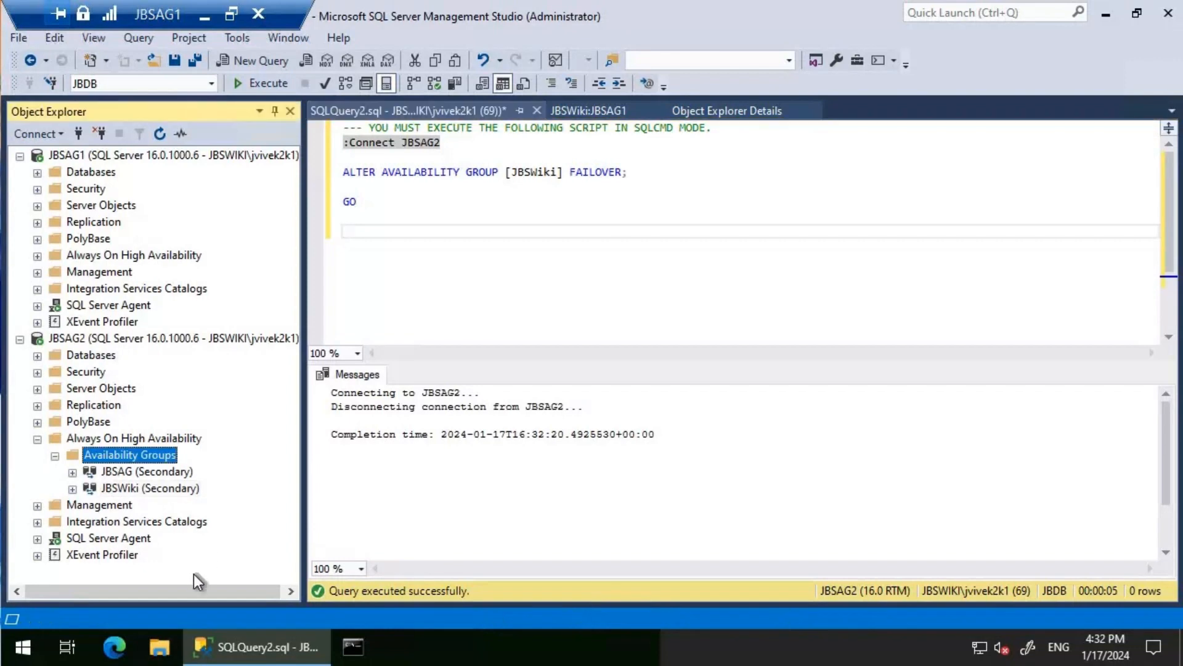
left_click(180, 587)
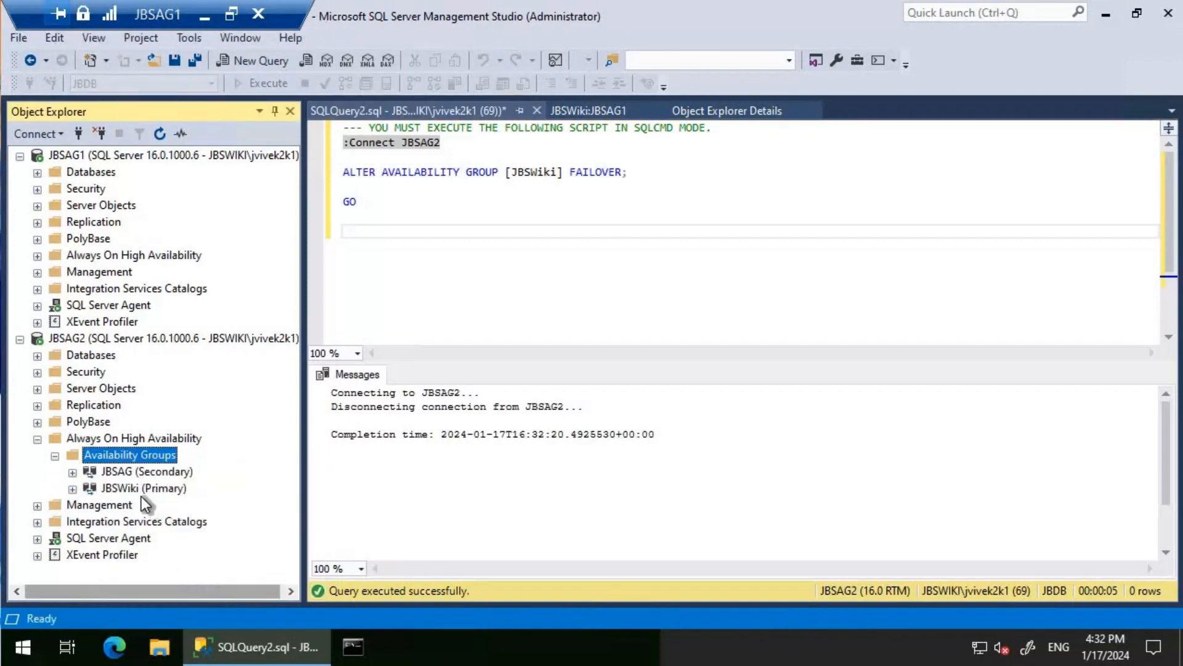
- Open the JBSWiki dashboard on JBSAG2 to check the replica roles, then close it
right_click(130, 489)
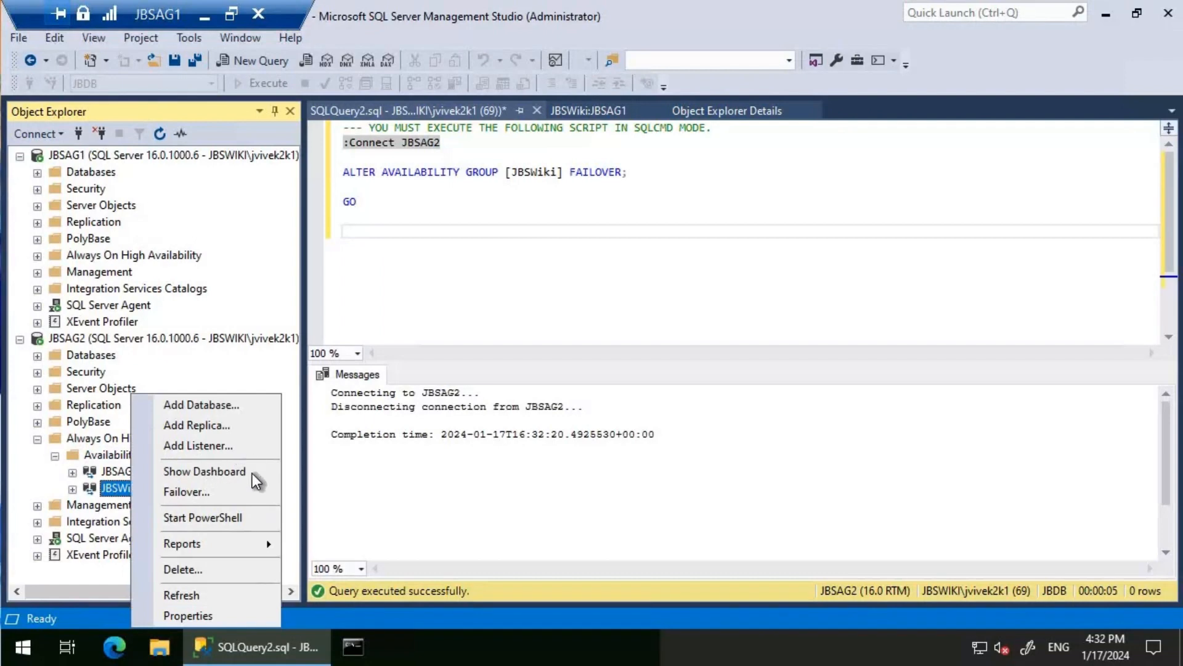
key("Return")
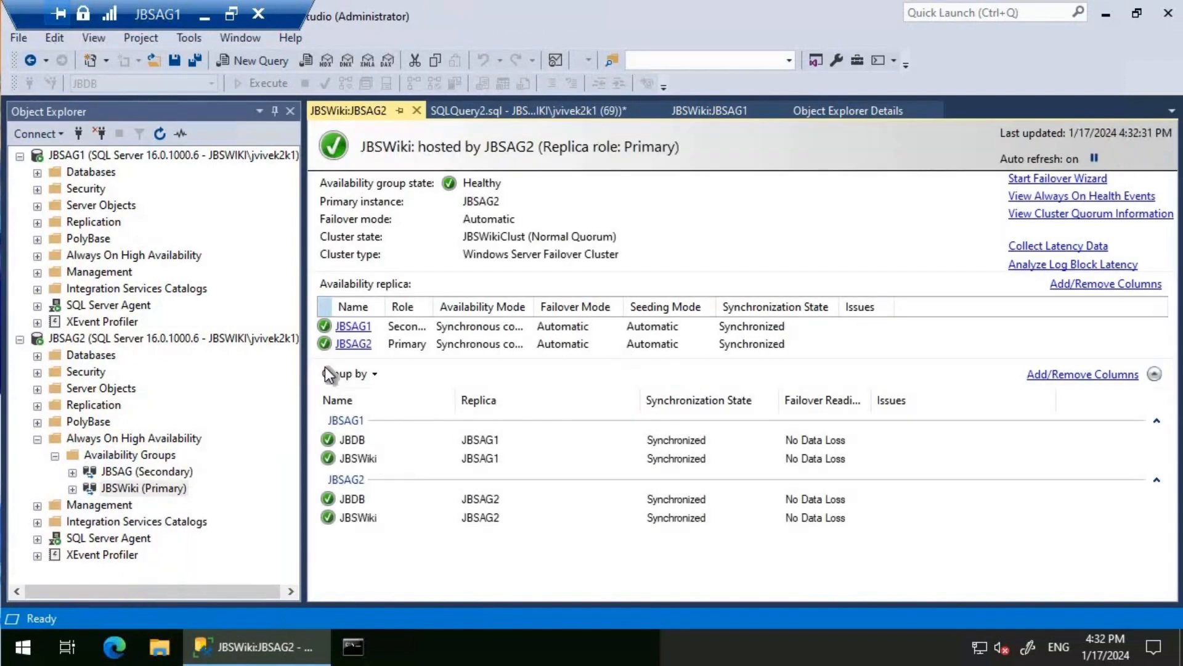
left_click(418, 111)
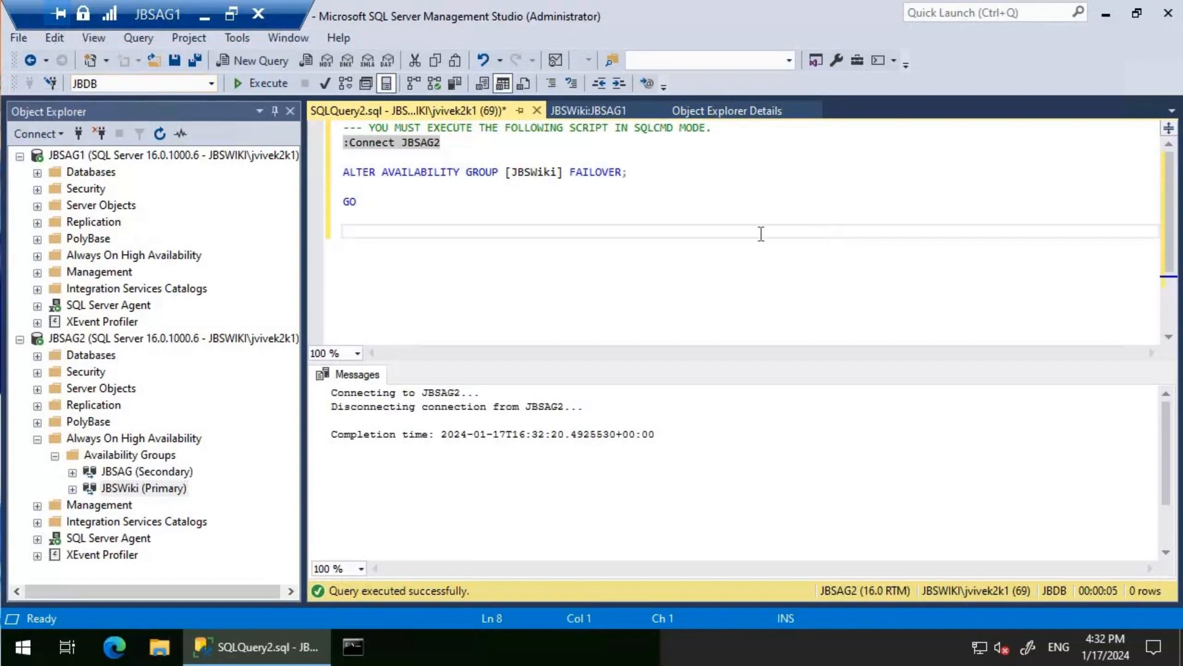
- Connect to server JBSAG2 with master entered as the database in the connection properties
left_click(63, 140)
key("Return")
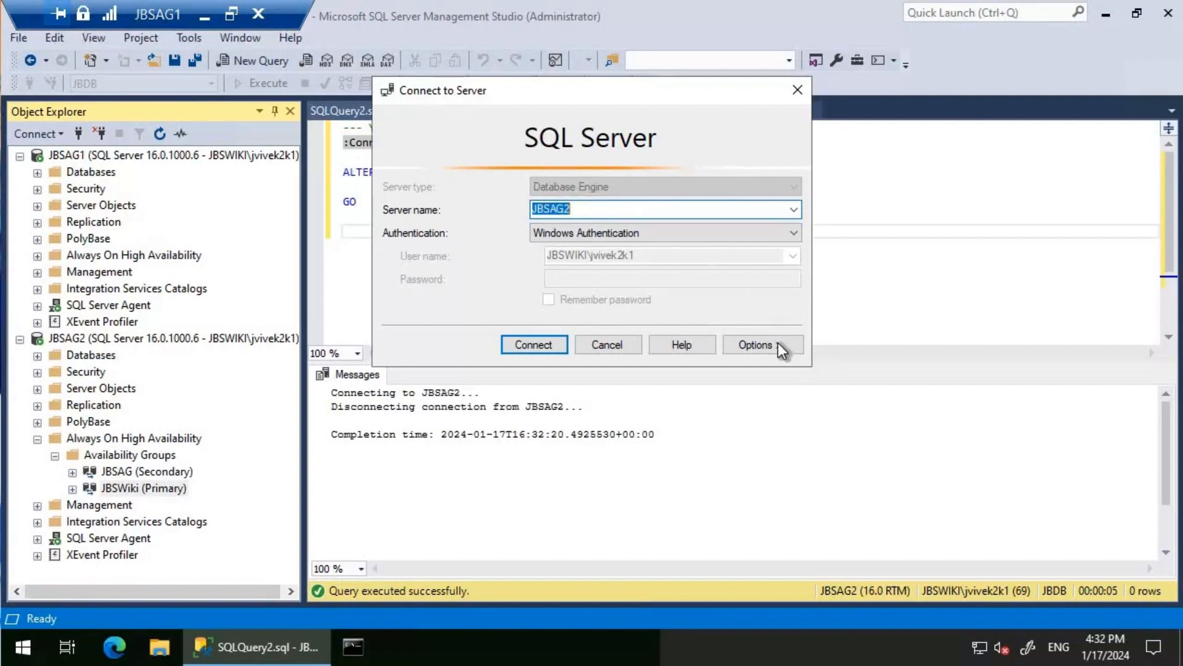
left_click(755, 345)
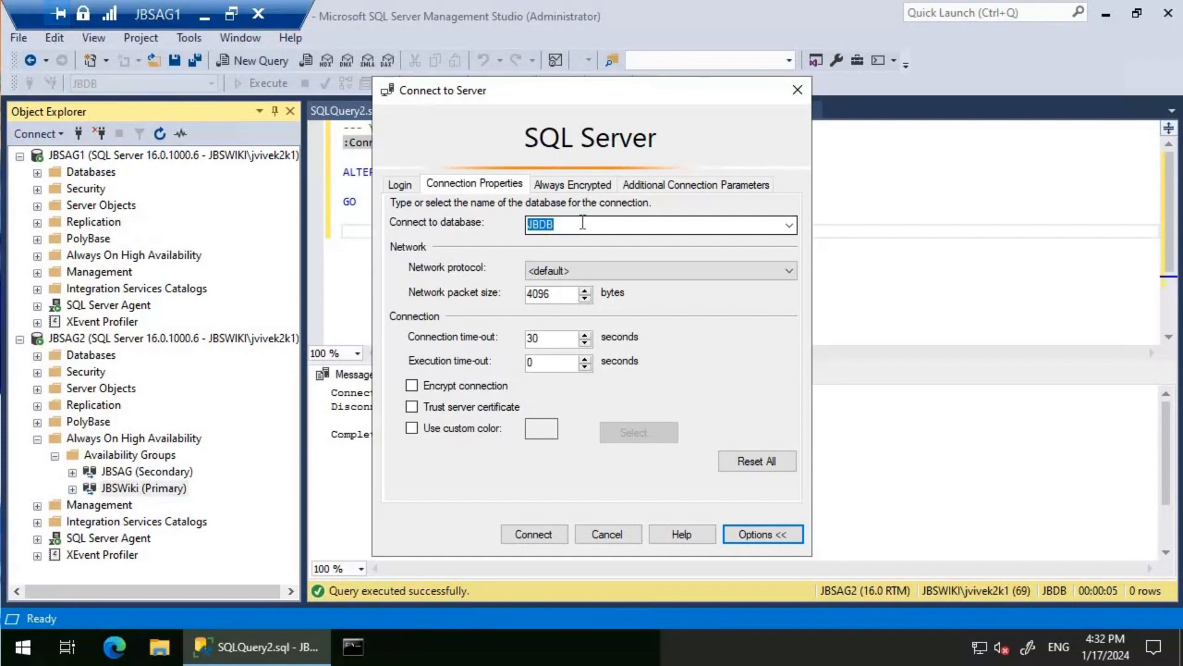
left_click(789, 225)
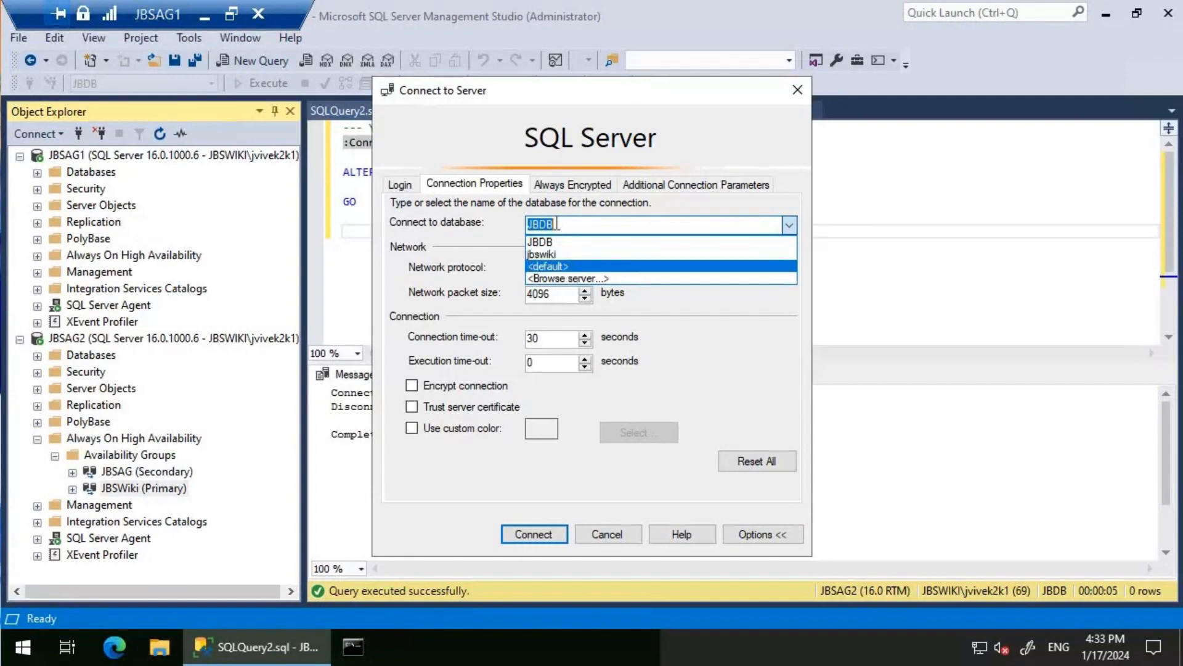
left_click(565, 266)
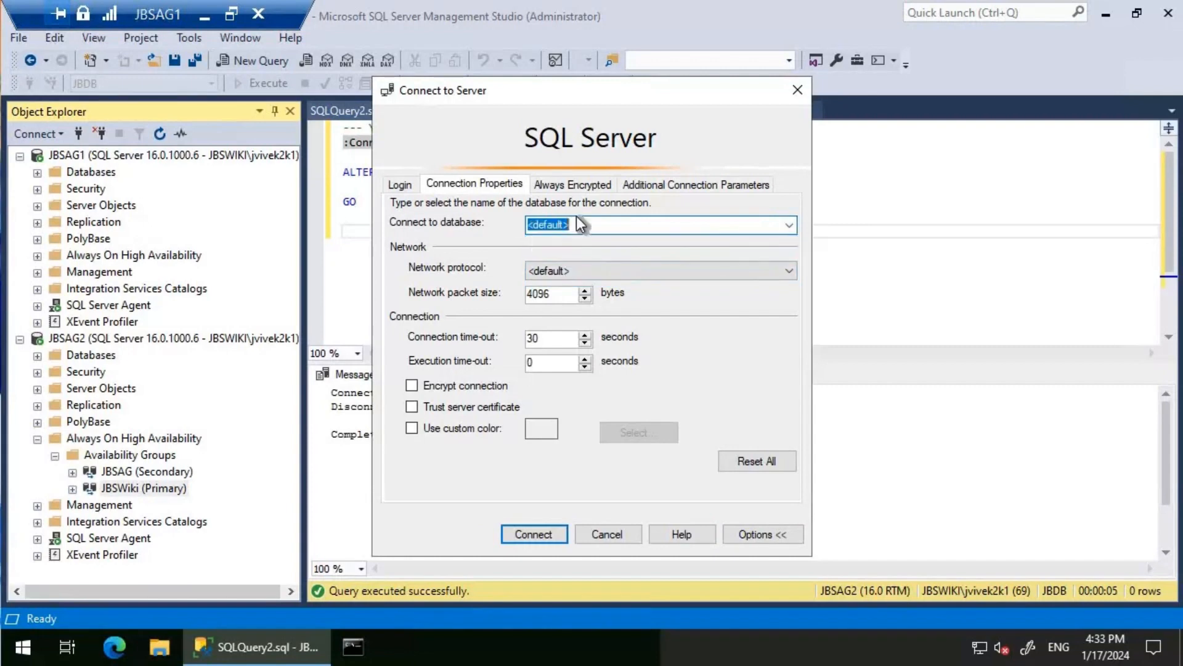
type("master")
left_click(536, 533)
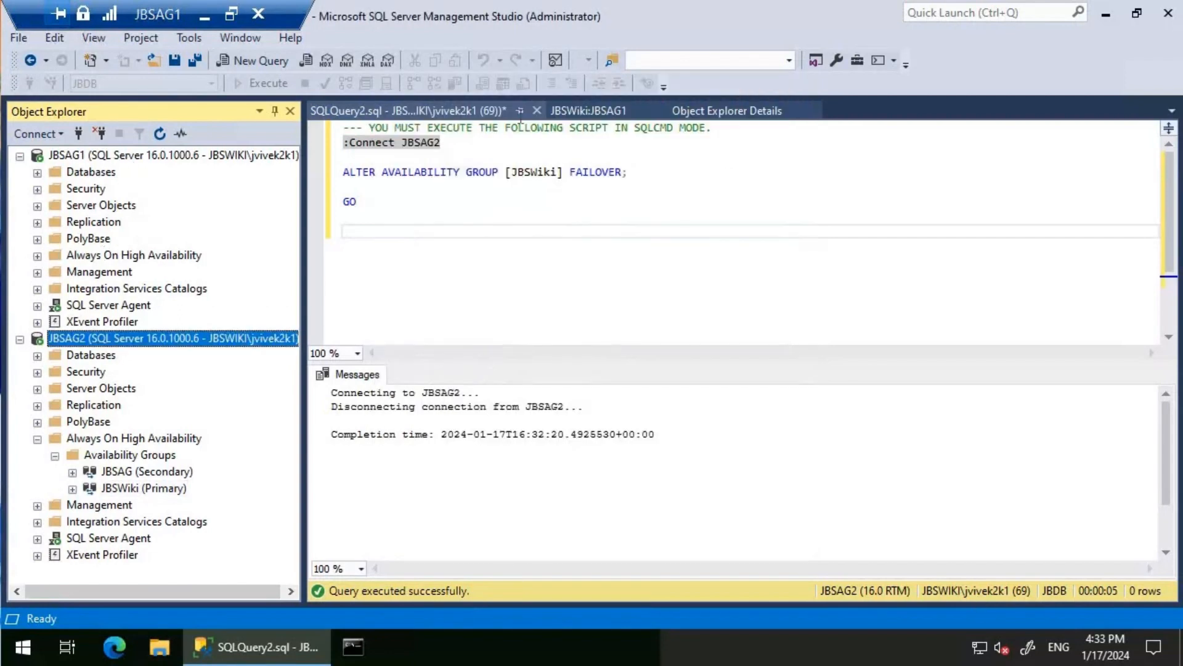
- Close the JBSWiki:JBSAG1 dashboard and disconnect the JBSAG1 server from Object Explorer
left_click(540, 112)
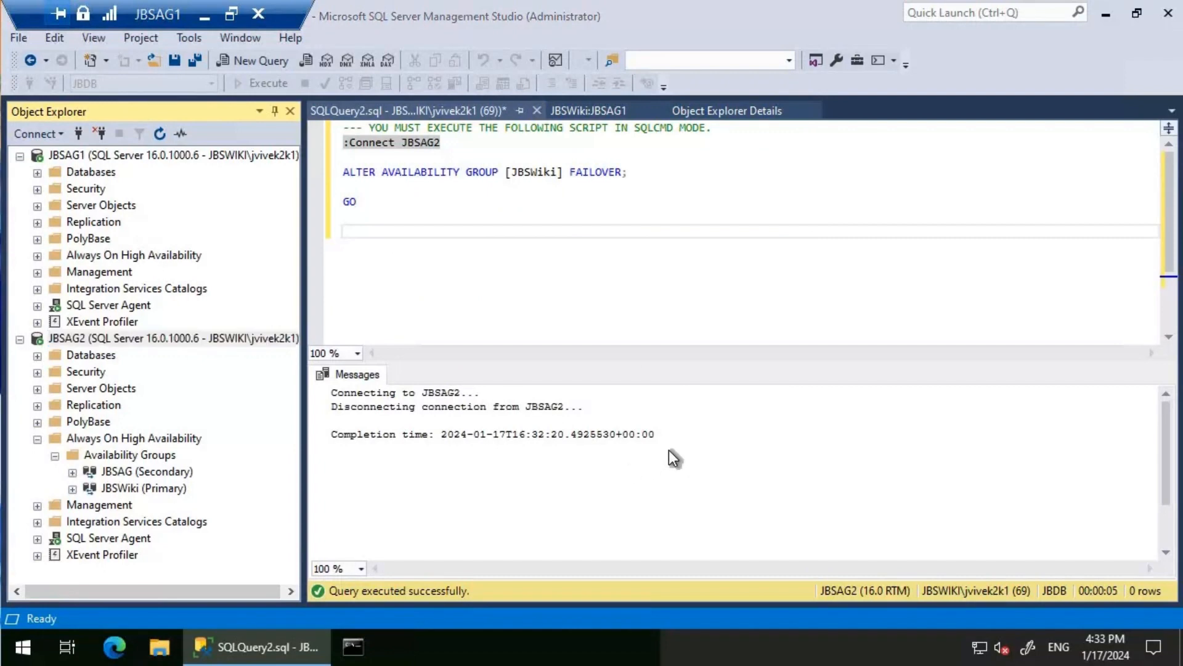
key("n")
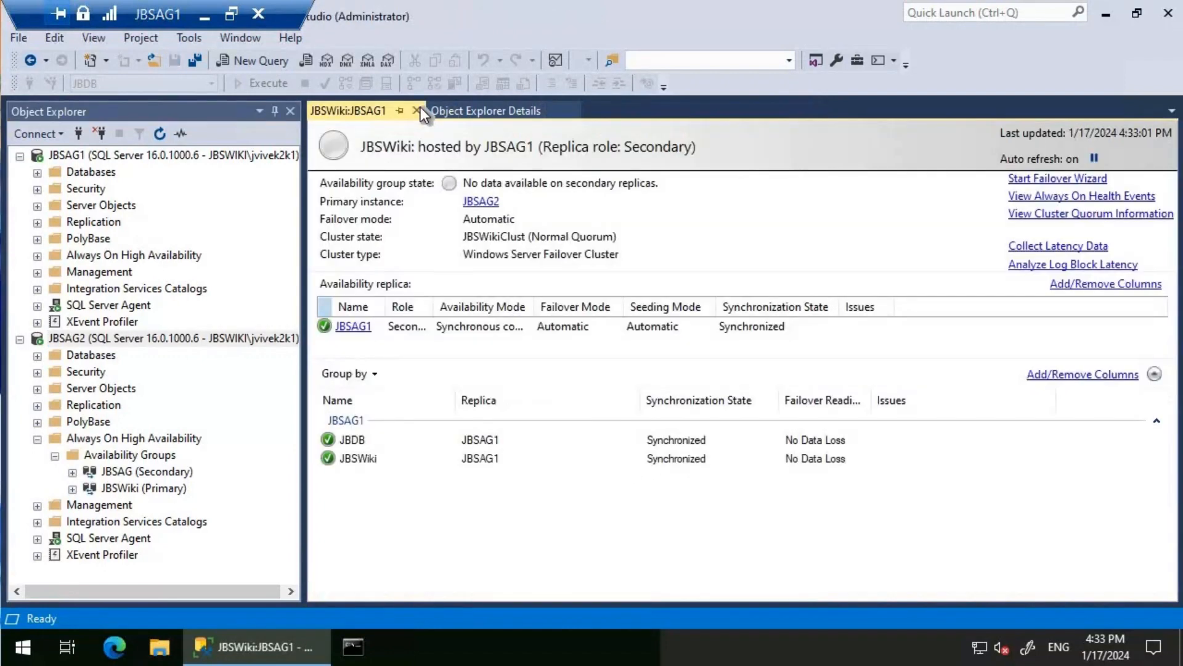
left_click(417, 111)
left_click(81, 155)
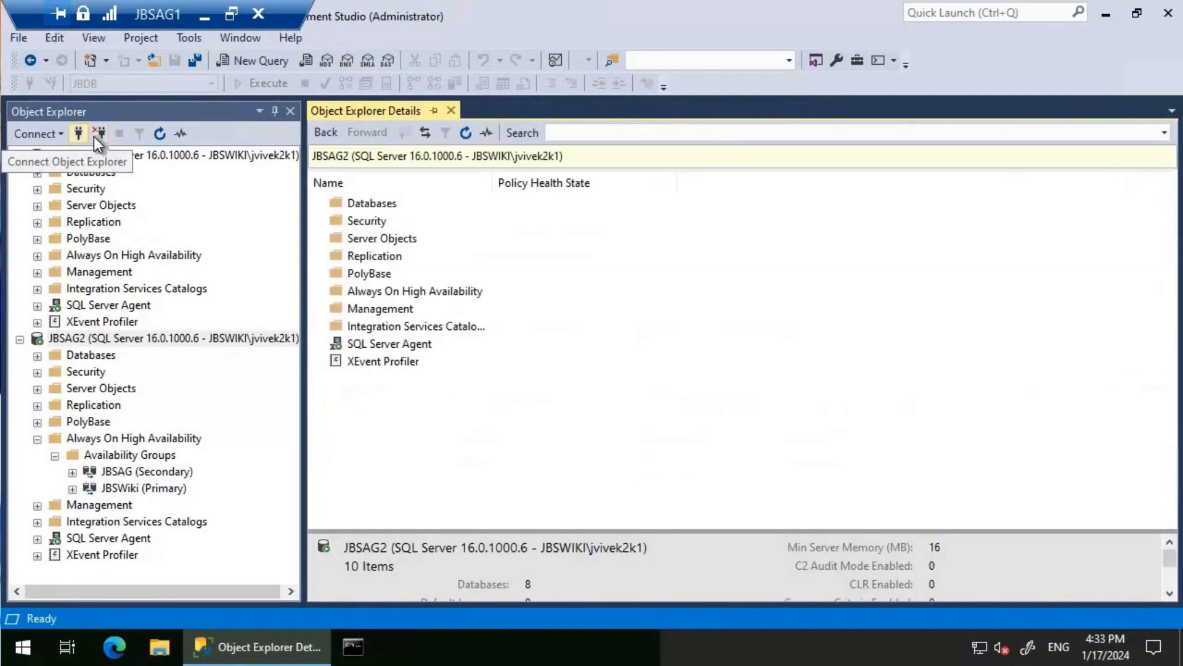
left_click(101, 134)
left_click(100, 133)
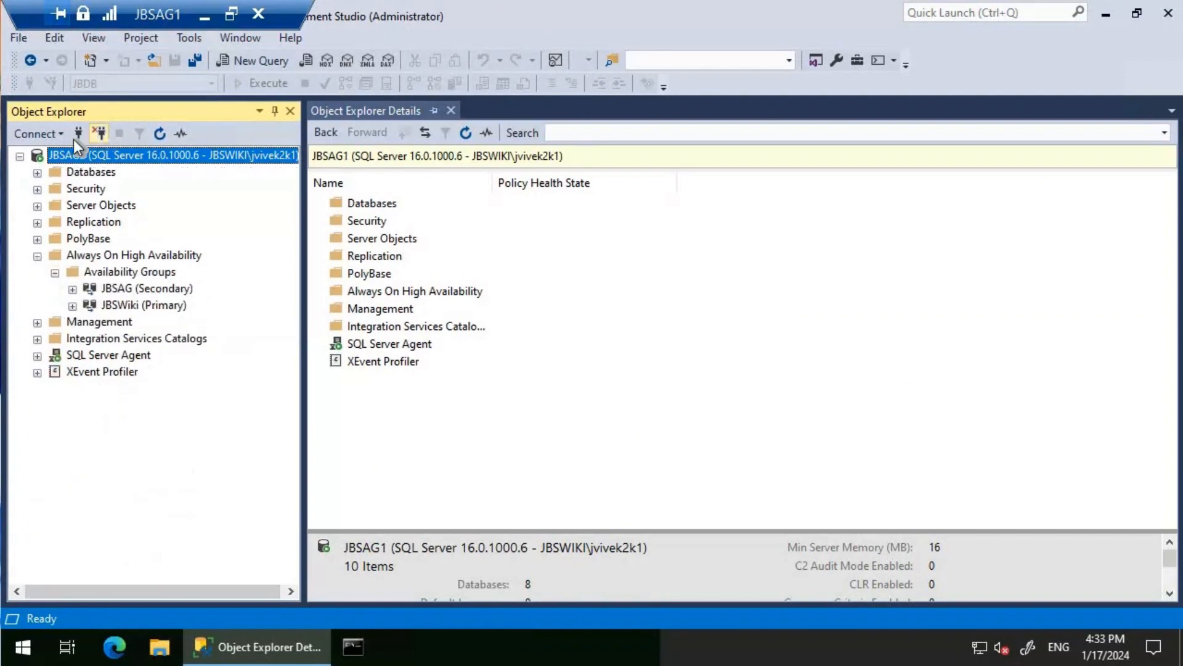
- Connect to server JBSAG1 with master set as the database in the connection properties
left_click(37, 133)
key("Return")
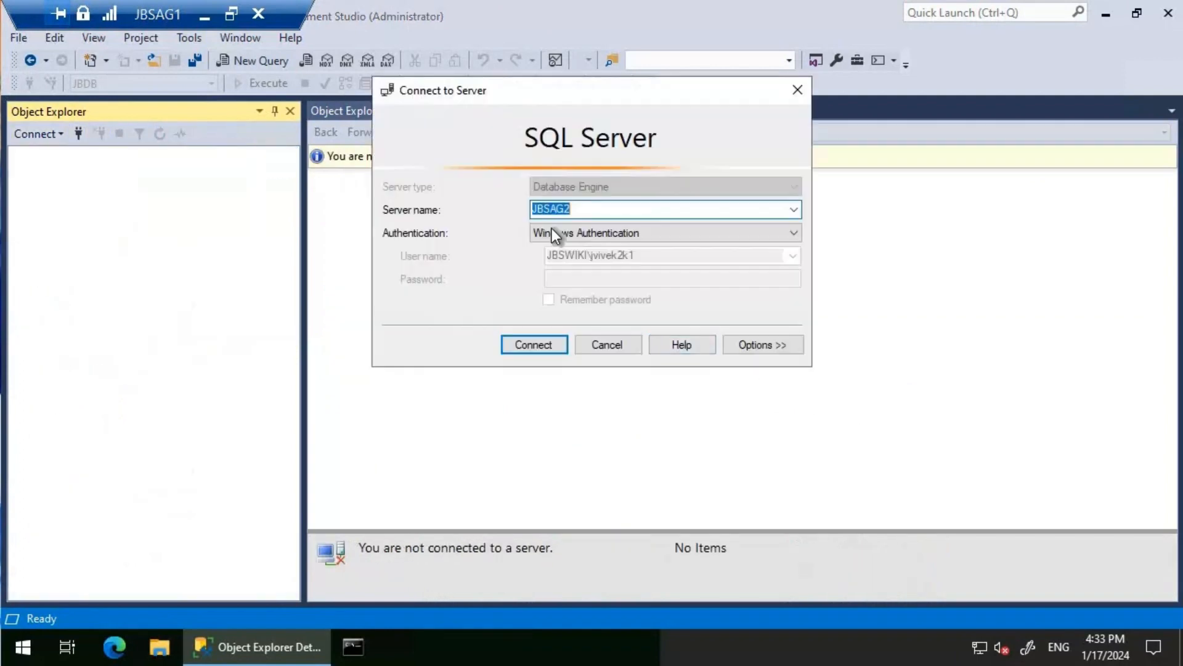
type("JBSAG1")
left_click(771, 338)
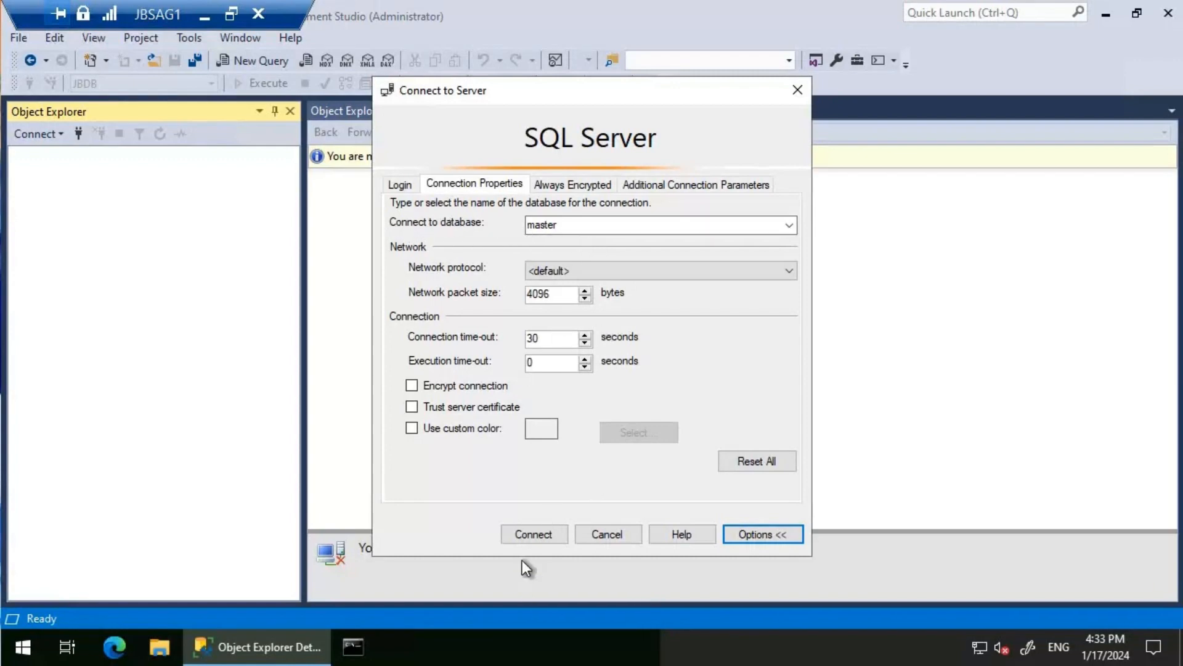
left_click(533, 537)
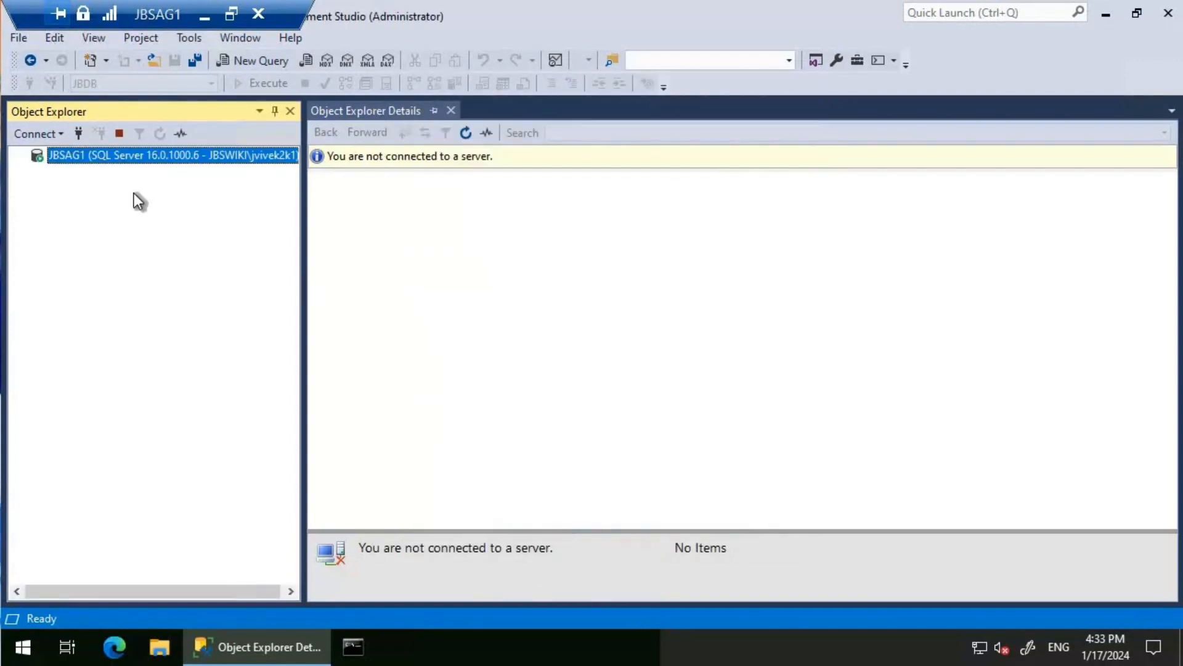
- Connect to the JBSAG2 database engine server in Object Explorer
left_click(26, 134)
left_click(55, 153)
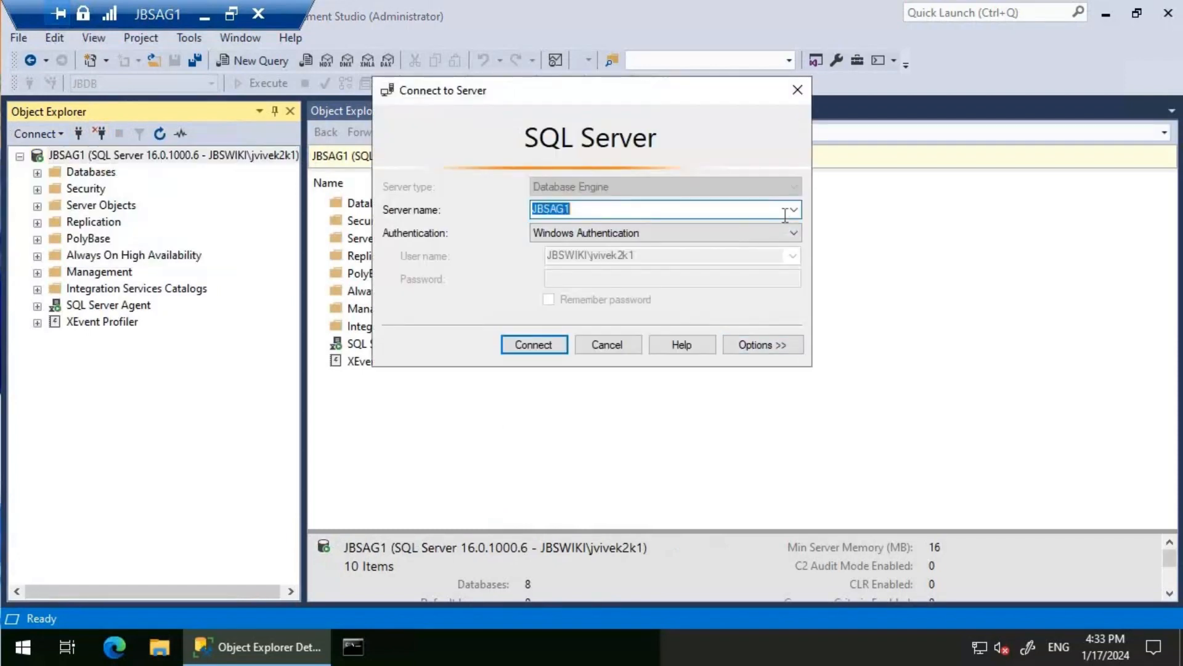
type("JBSAG2")
key("Return")
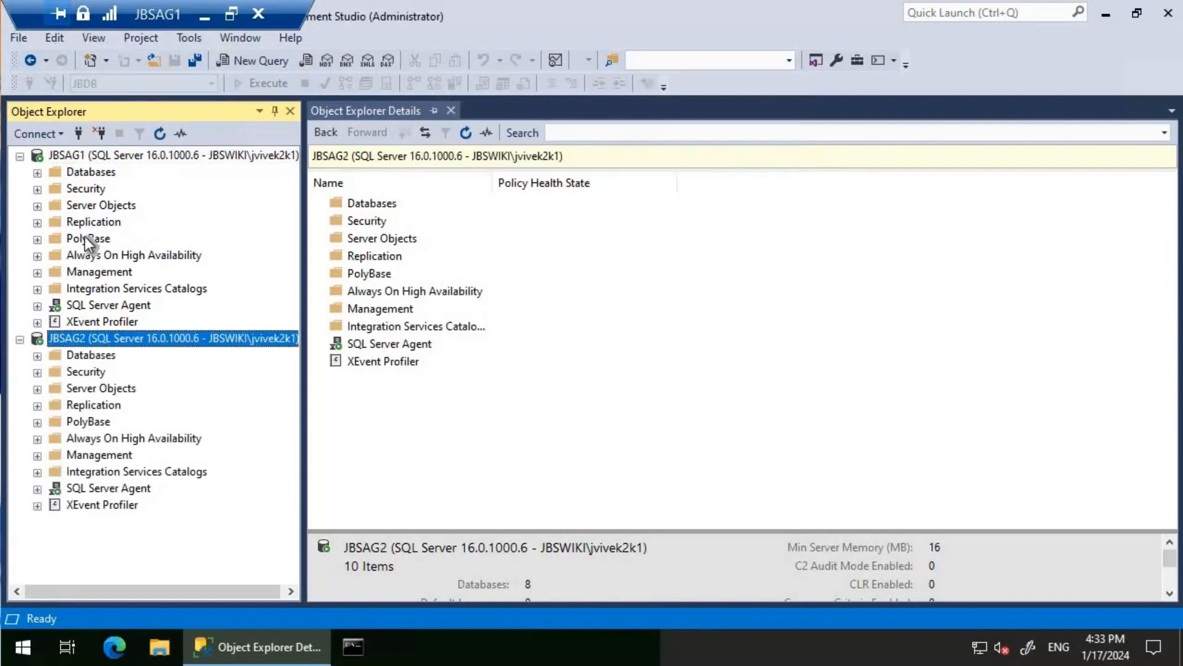
- Run the Failover wizard on JBSAG1's JBSWiki availability group, making JBSAG1 the new primary replica, then close it
left_click(38, 256)
left_click(54, 273)
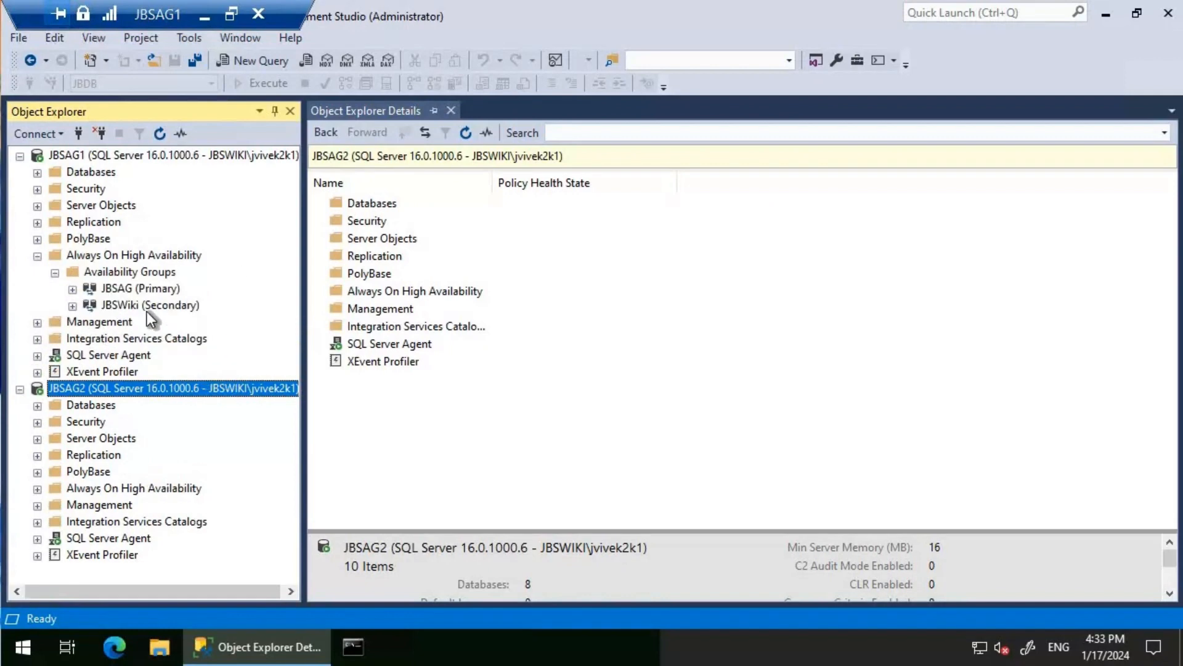
right_click(146, 304)
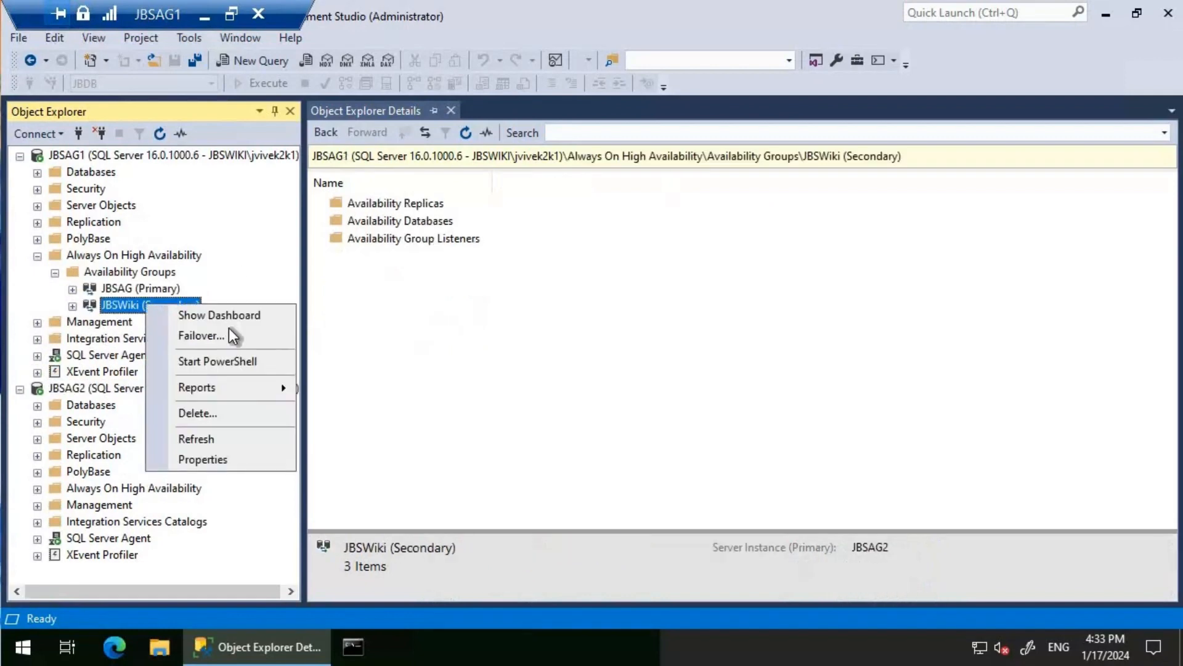
key("Return")
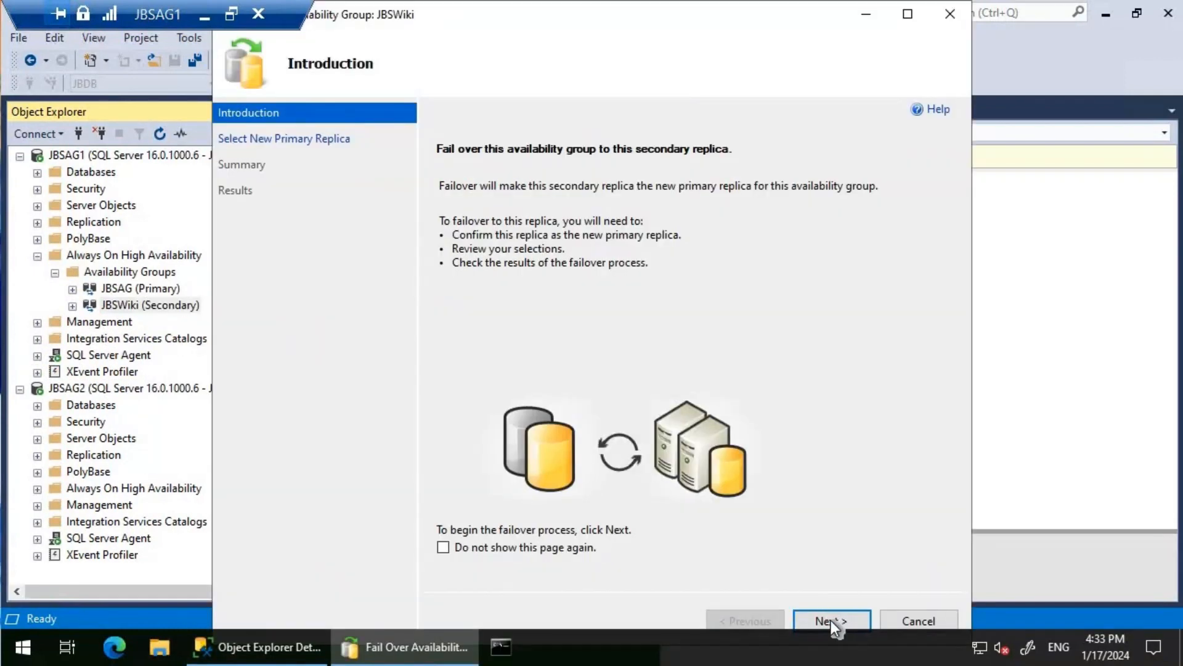
left_click(831, 621)
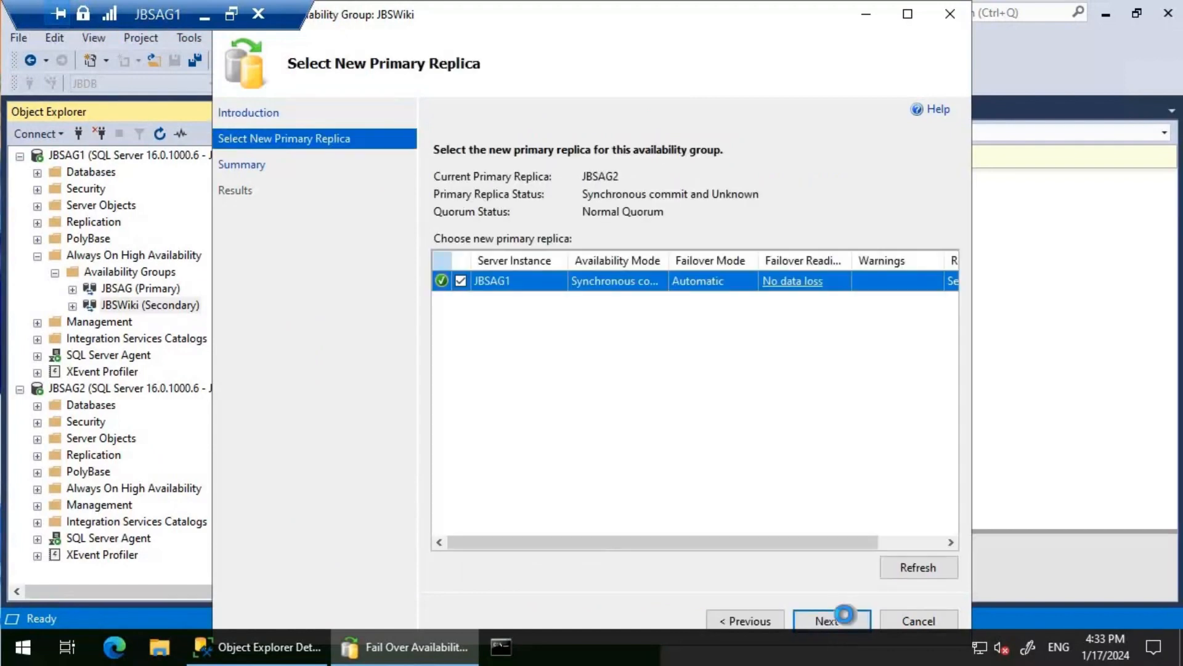
left_click(843, 616)
left_click(845, 616)
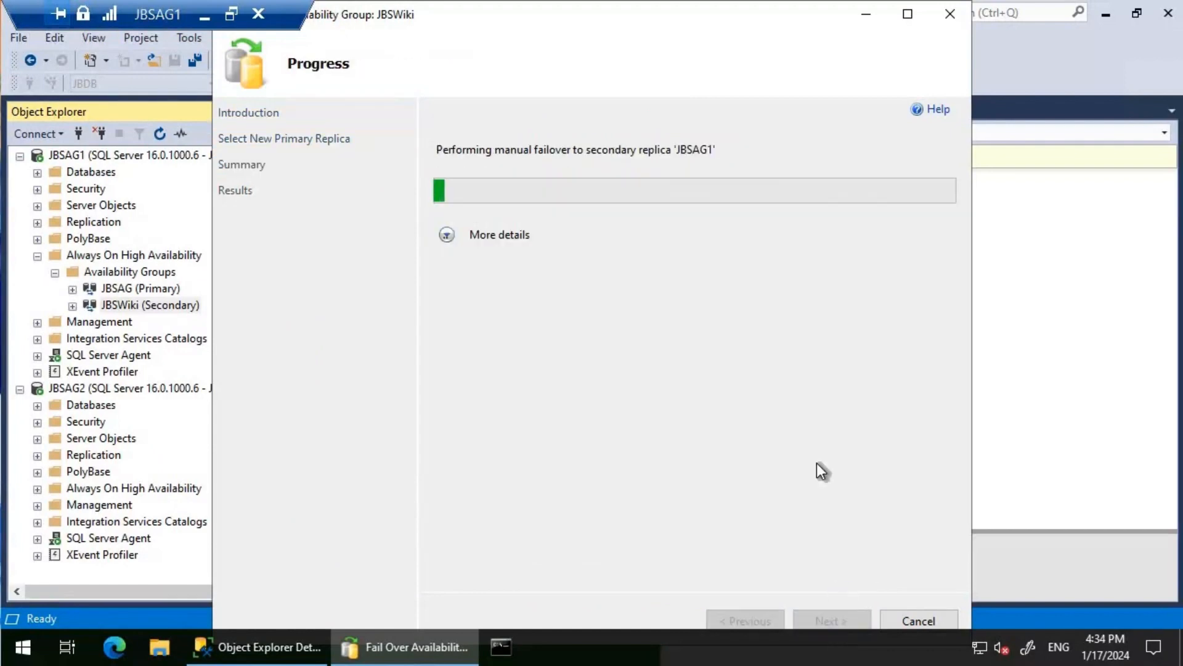
left_click(448, 236)
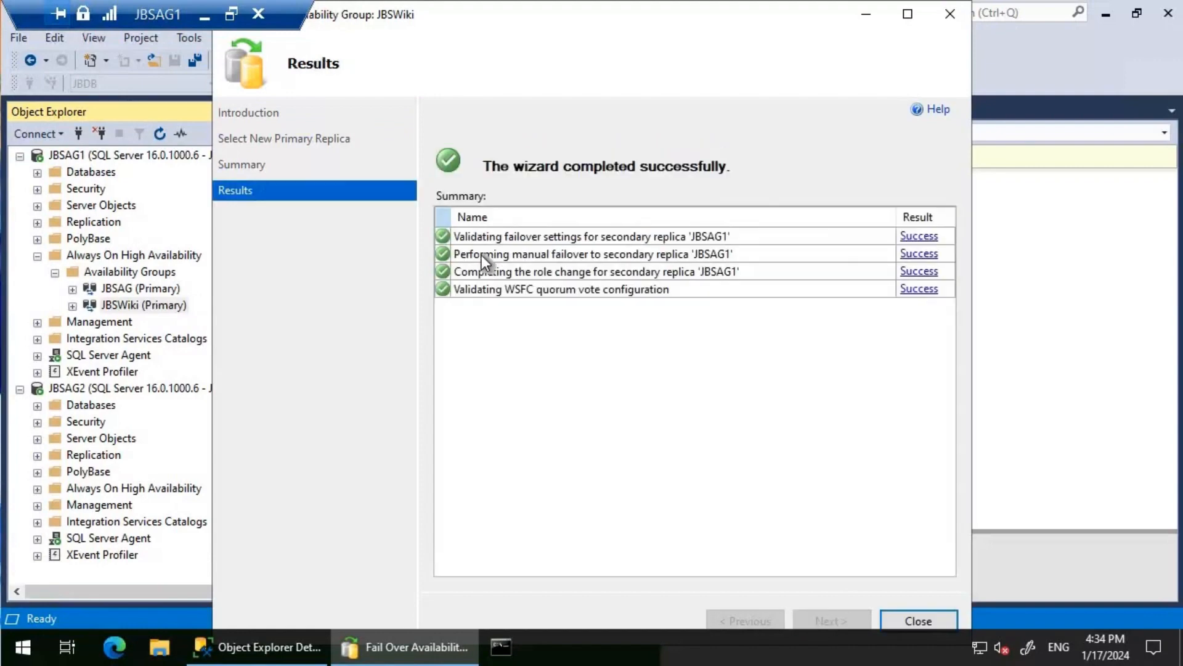
left_click(940, 619)
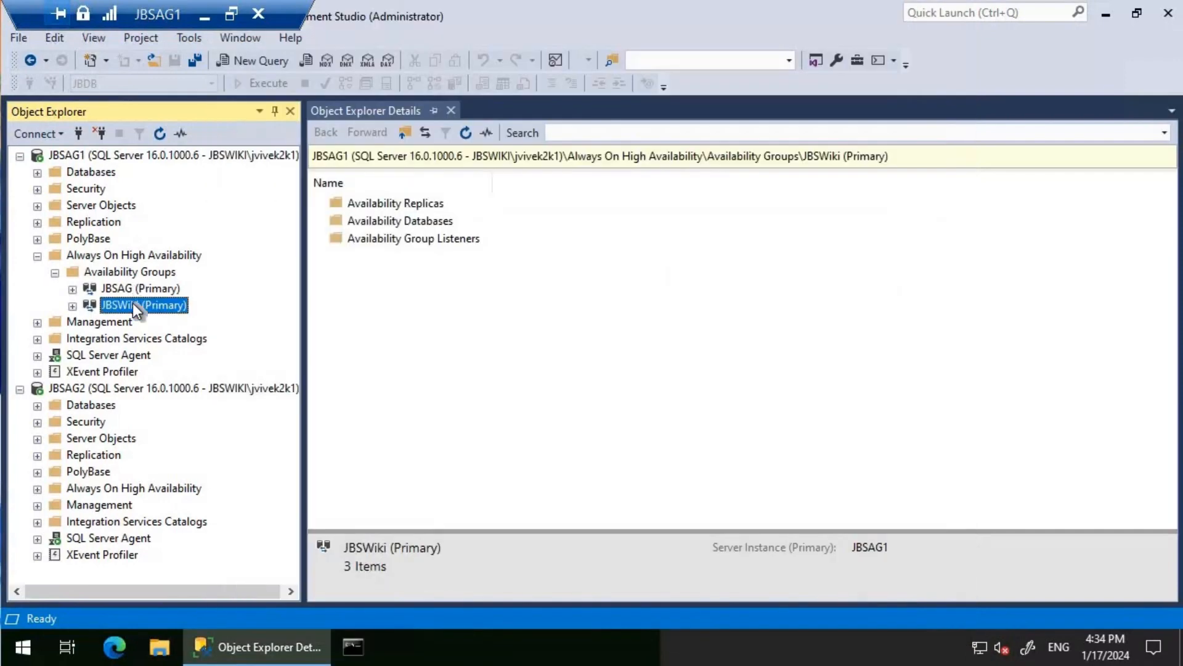
- Open the JBSWiki dashboard on JBSAG1 to check the replica roles, then close it
right_click(133, 303)
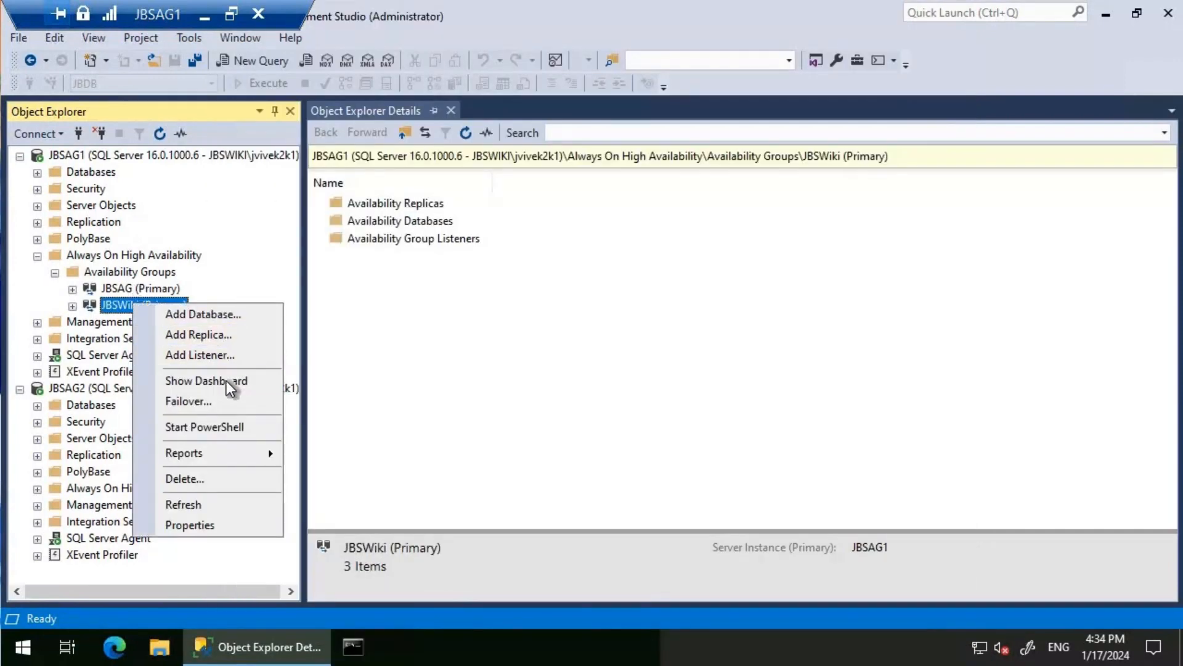
left_click(226, 380)
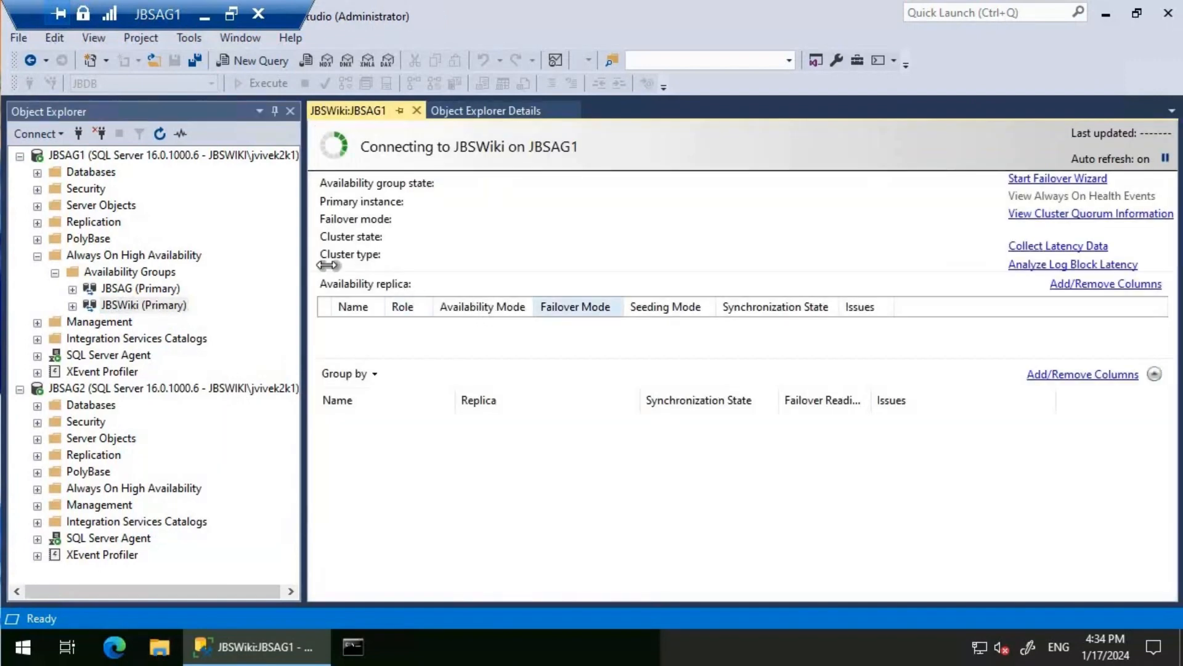
left_click(418, 113)
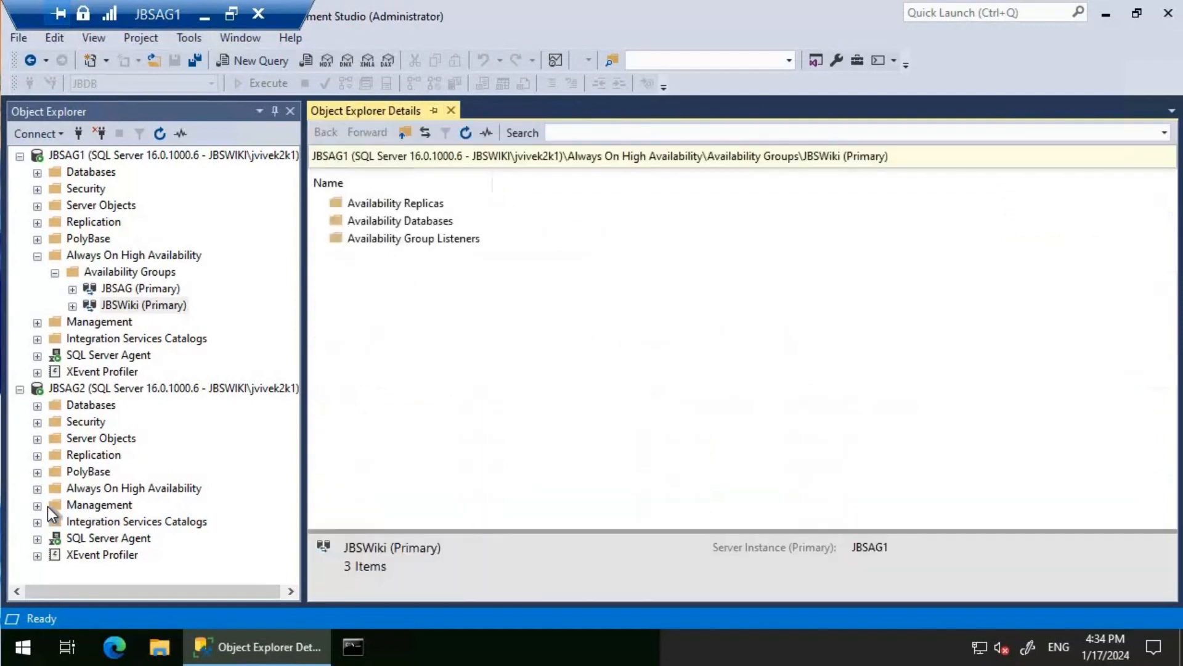
- Run the Failover wizard on JBSAG2's JBSWiki availability group, making JBSAG2 the primary replica again
left_click(38, 490)
left_click(56, 506)
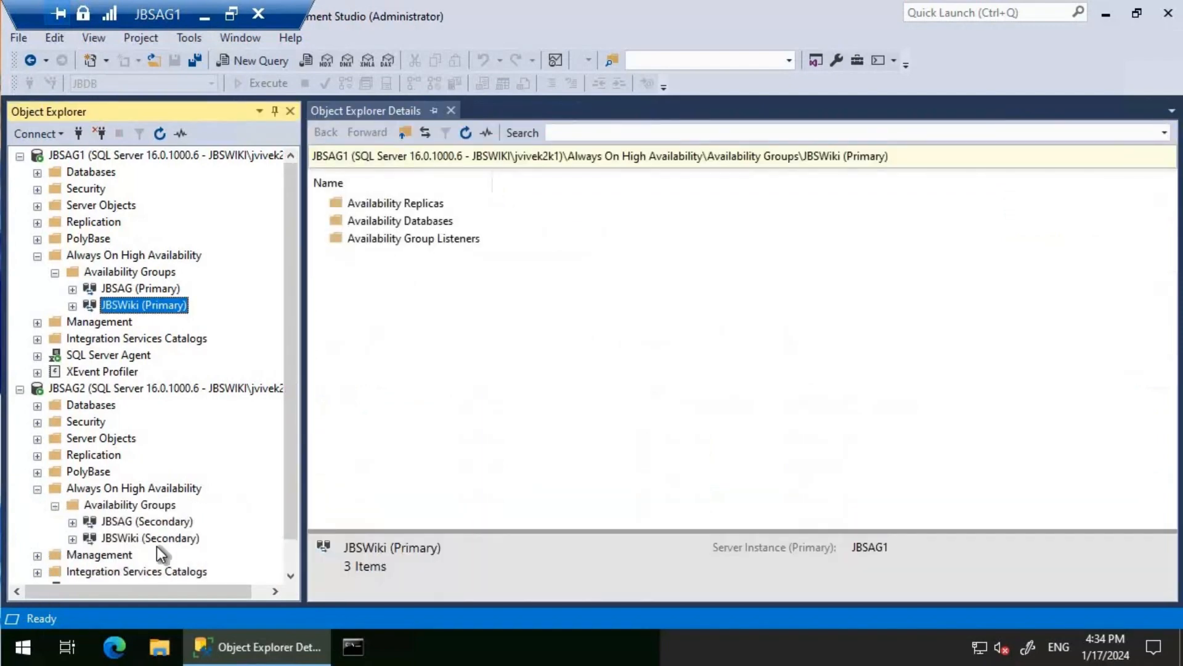
right_click(157, 539)
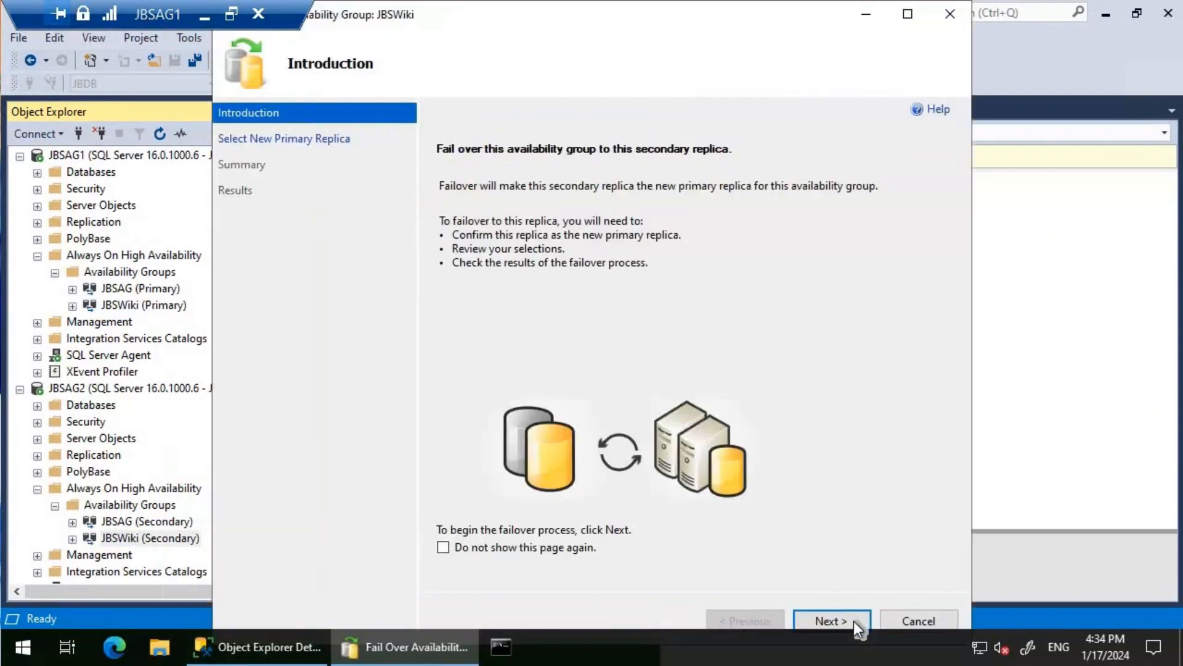
left_click(853, 620)
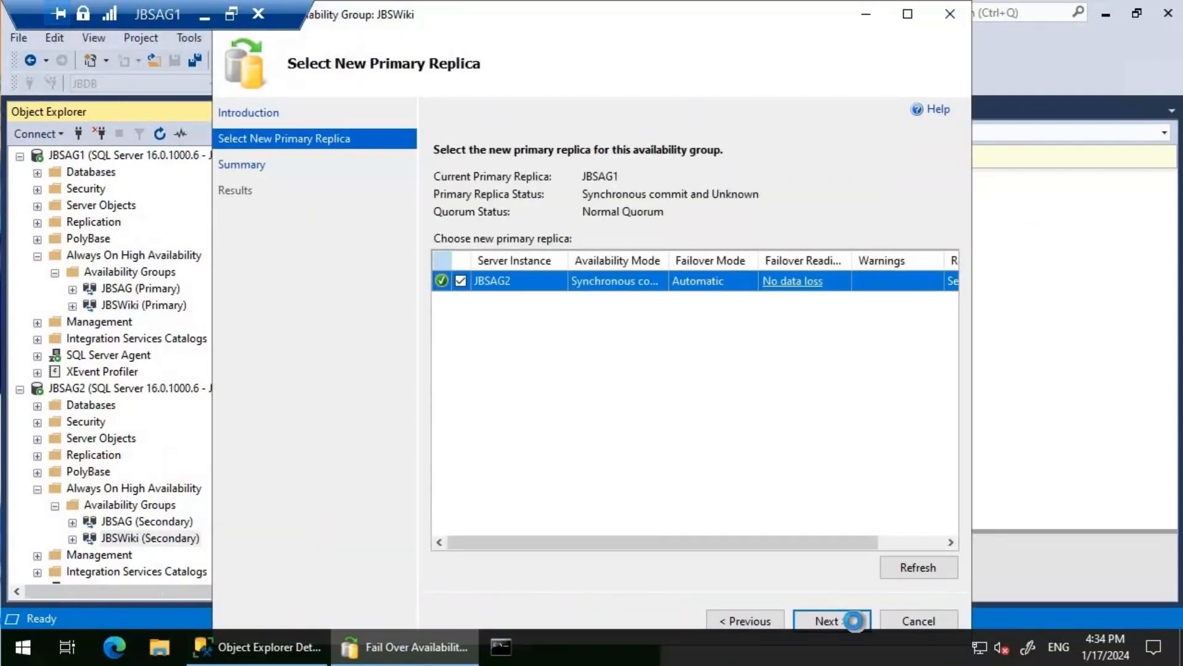
left_click(854, 622)
left_click(854, 620)
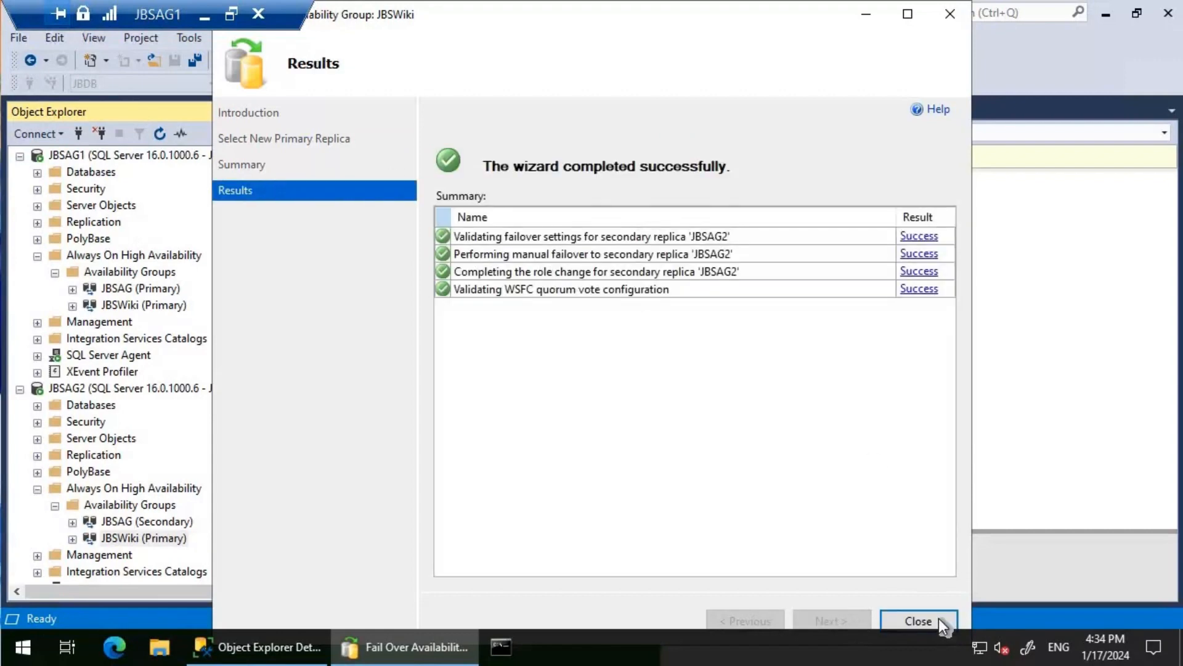
left_click(918, 621)
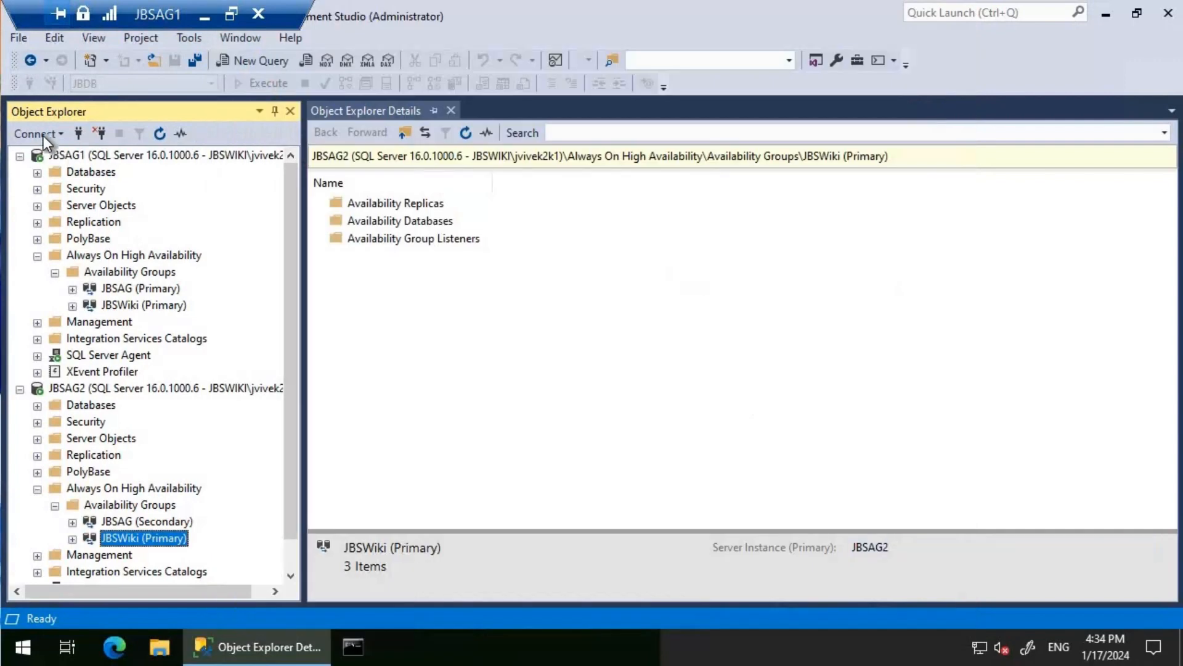
left_click(42, 134)
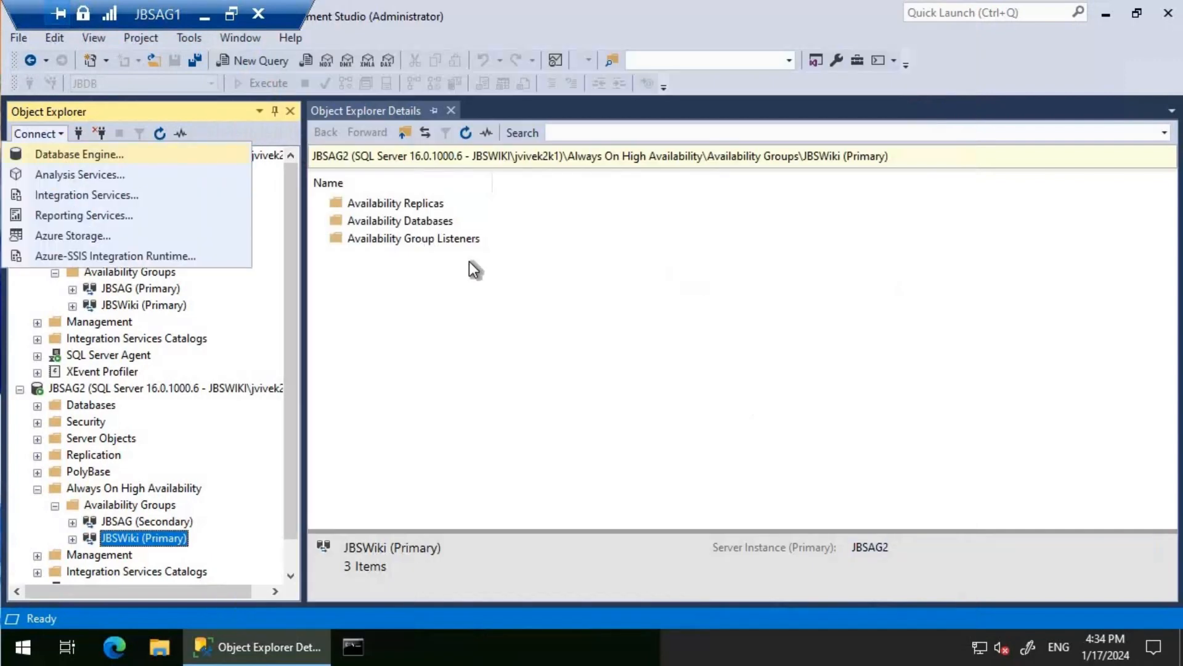
left_click(78, 155)
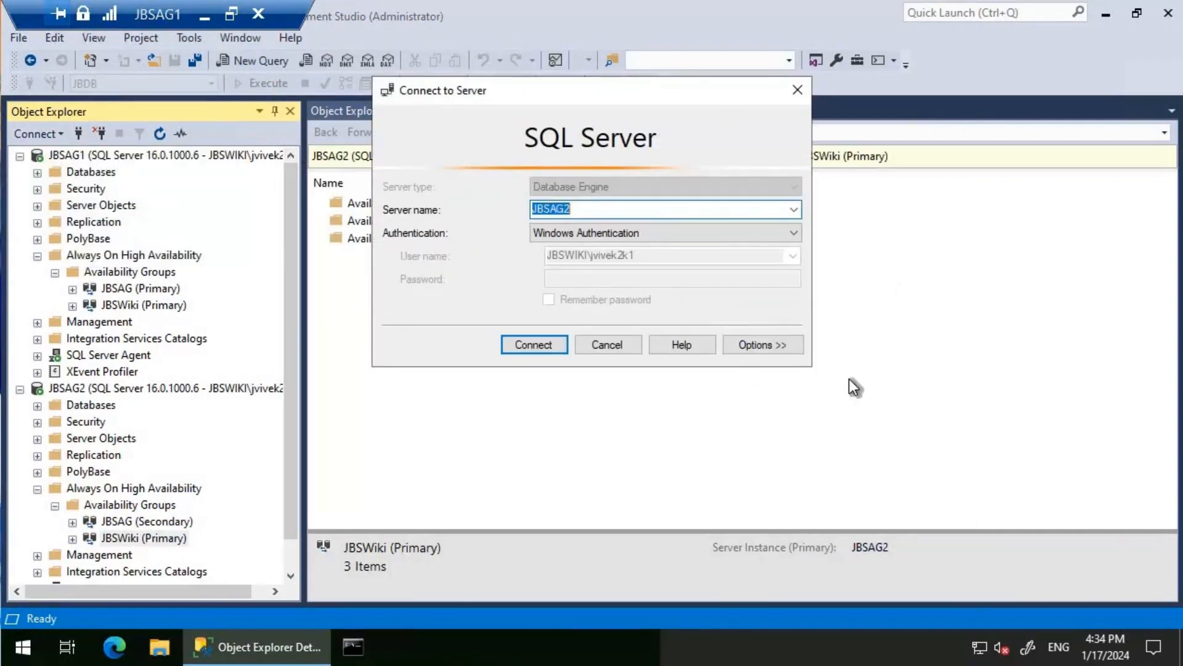
left_click(750, 353)
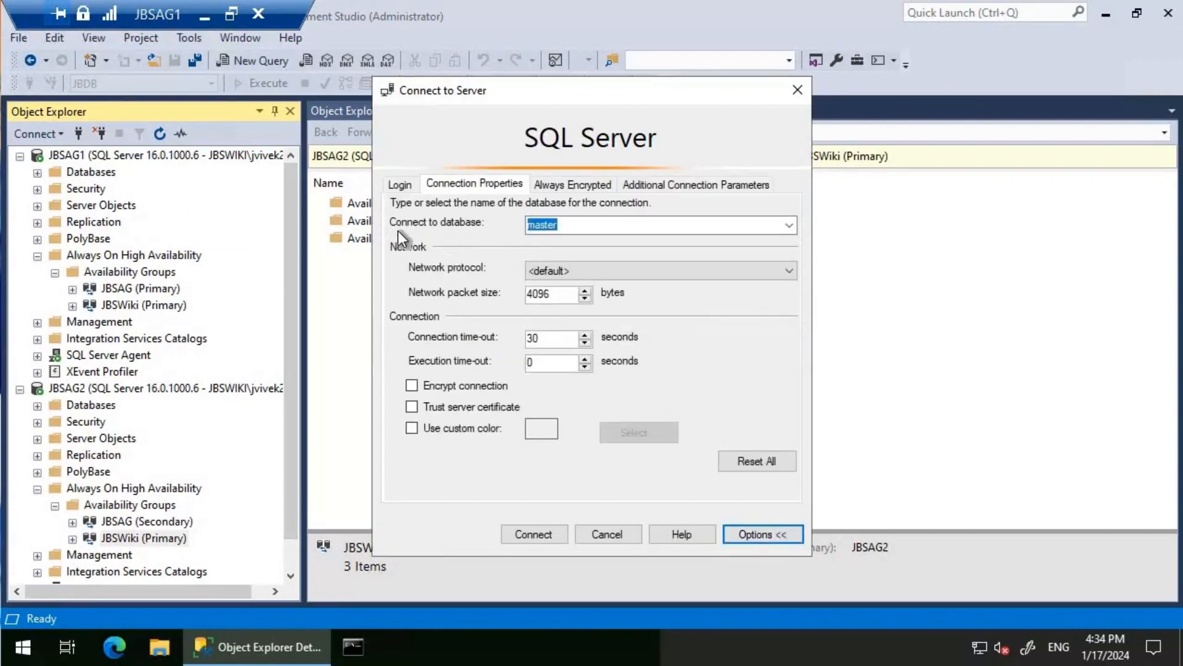
left_click(791, 227)
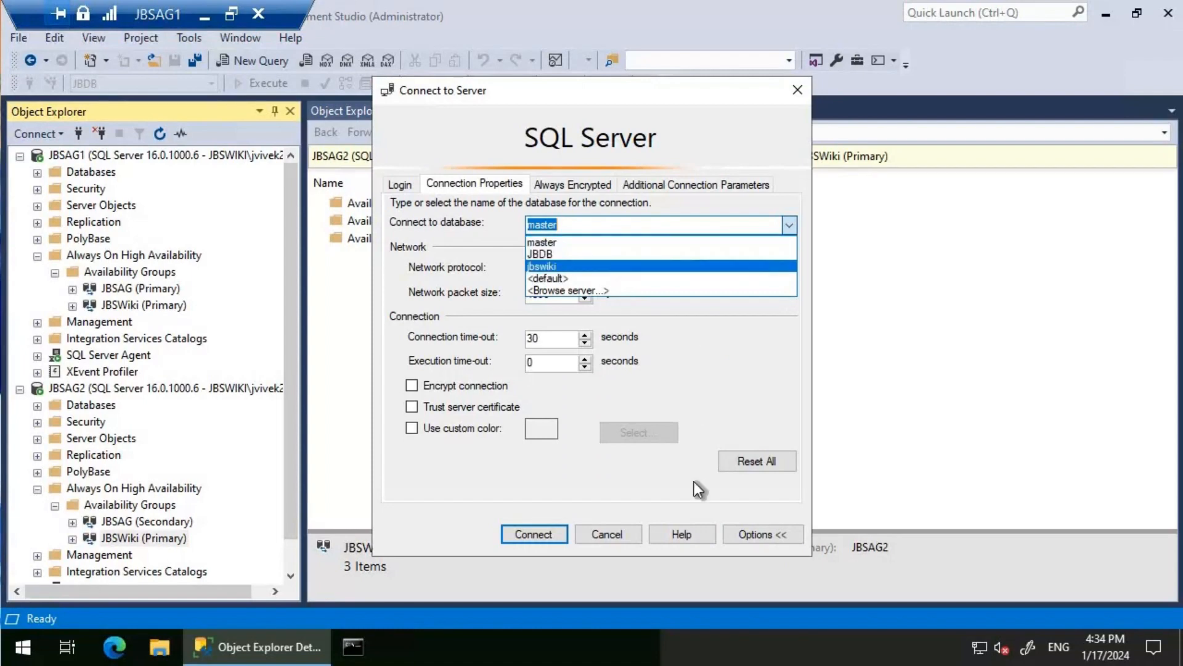
left_click(624, 531)
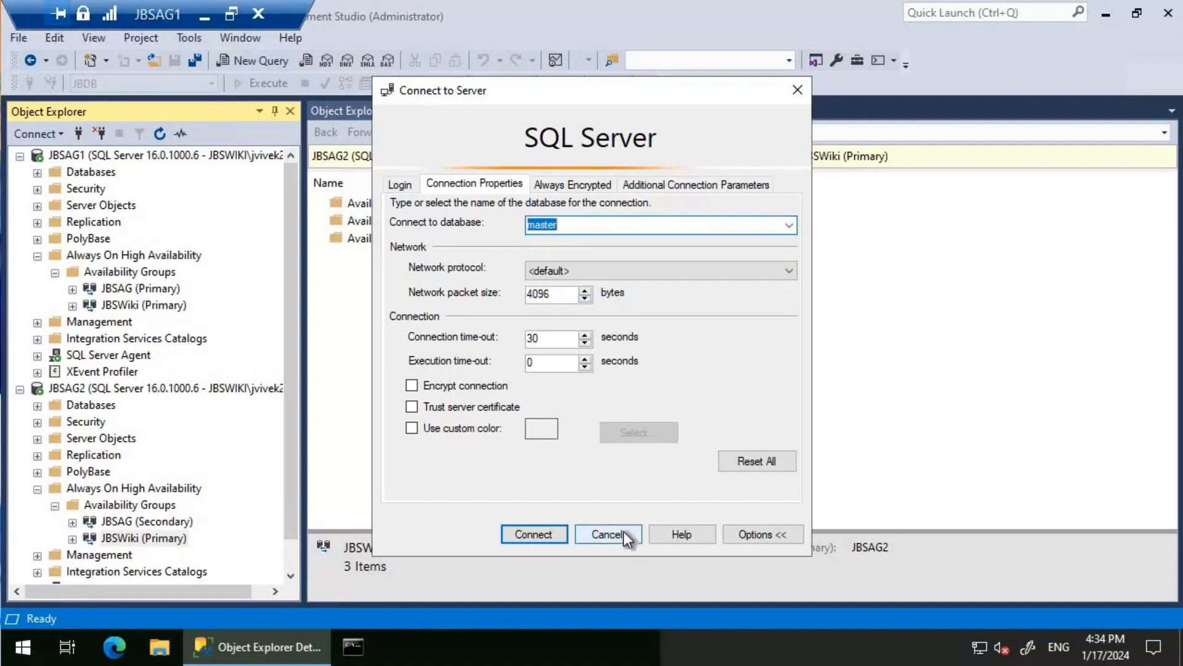
left_click(625, 532)
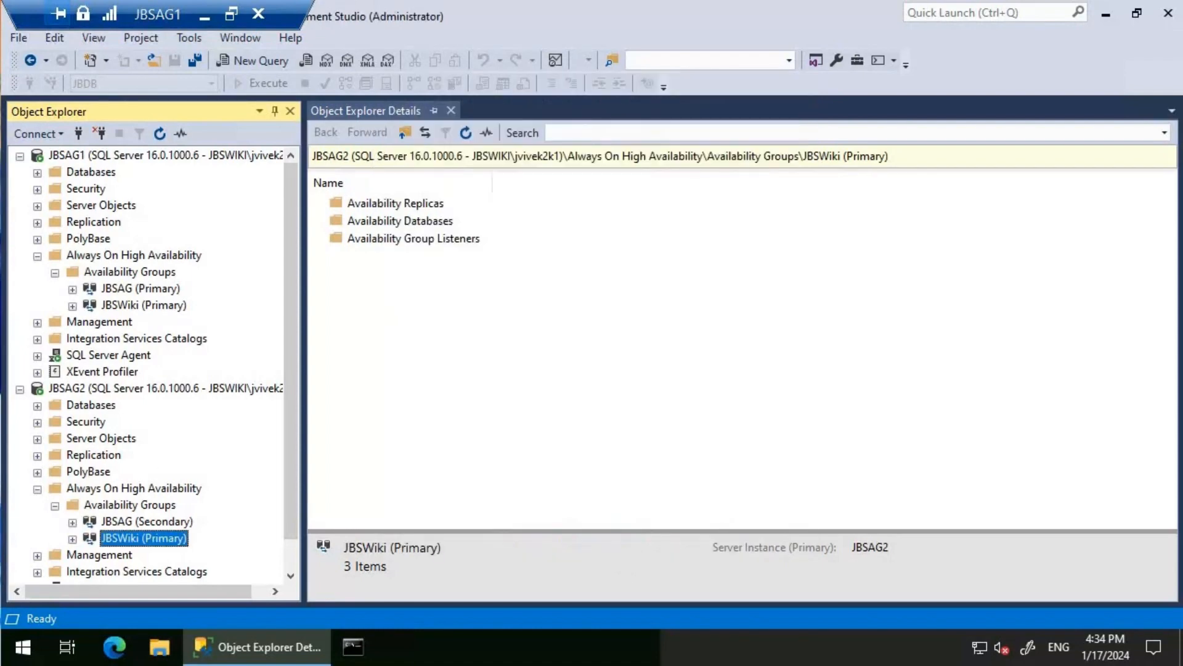